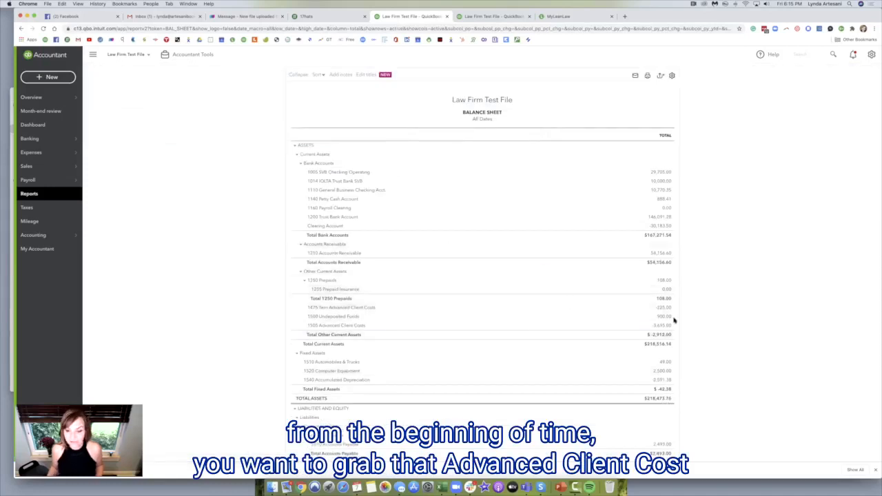
Open the transaction report behind the balance sheet's 1505 Advanced Client Costs amount and run it grouped by Client.
{"action": "left_click", "coordinate": [663, 326]}
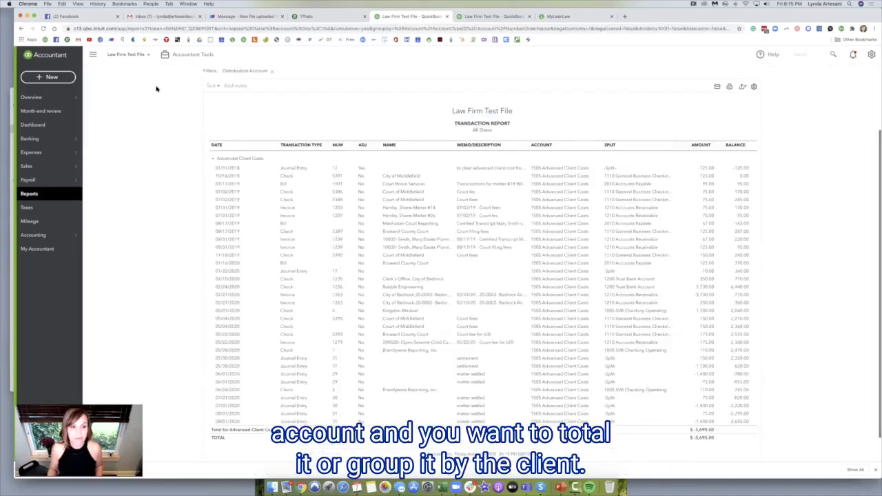
{"action": "left_click", "coordinate": [178, 133]}
{"action": "scroll", "coordinate": [150, 187], "scroll_direction": "up", "scroll_amount": 3}
{"action": "left_click", "coordinate": [150, 187]}
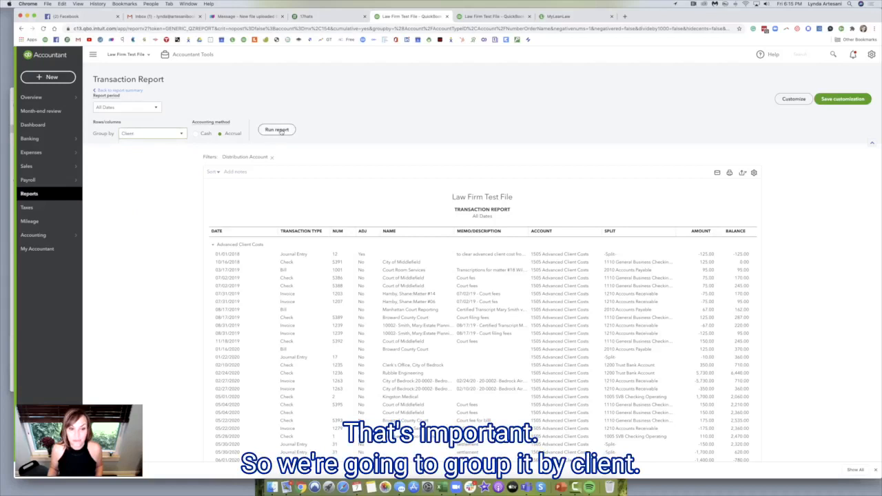
{"action": "left_click", "coordinate": [279, 130]}
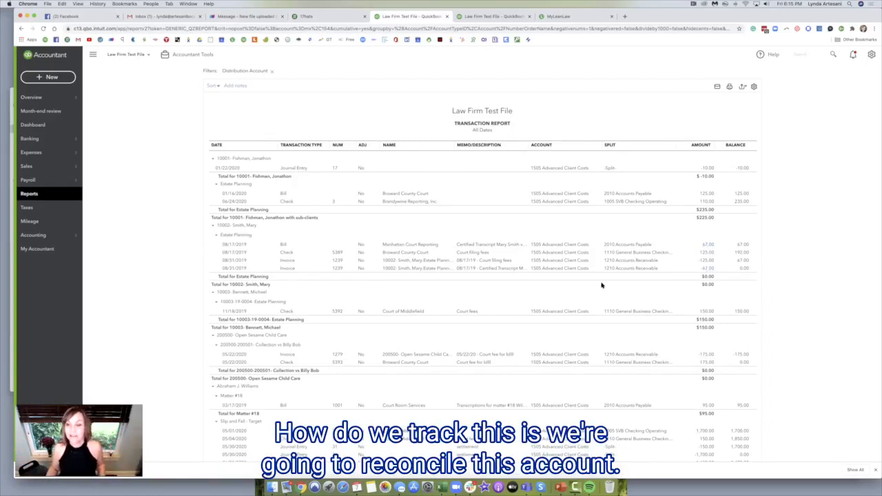
Switch to the reconciliation history tab and open the Reconcile page for starting a new account reconciliation.
{"action": "left_click", "coordinate": [486, 17]}
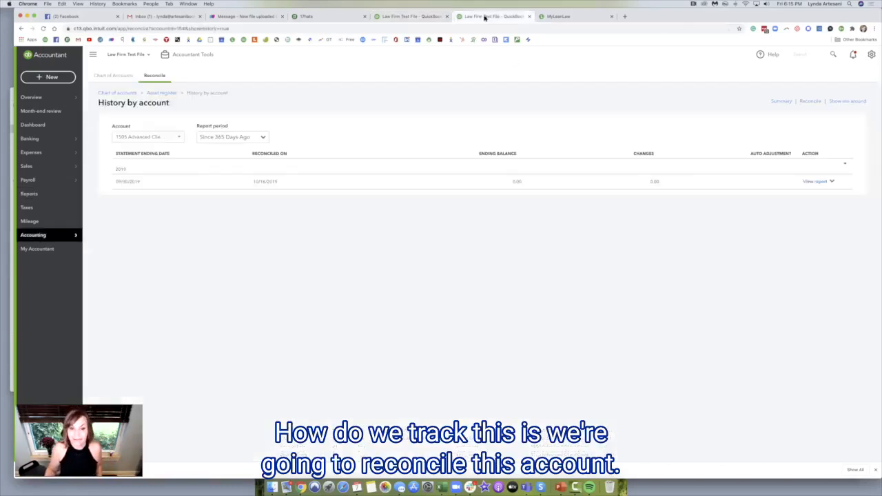
{"action": "left_click", "coordinate": [178, 54]}
{"action": "left_click", "coordinate": [124, 117]}
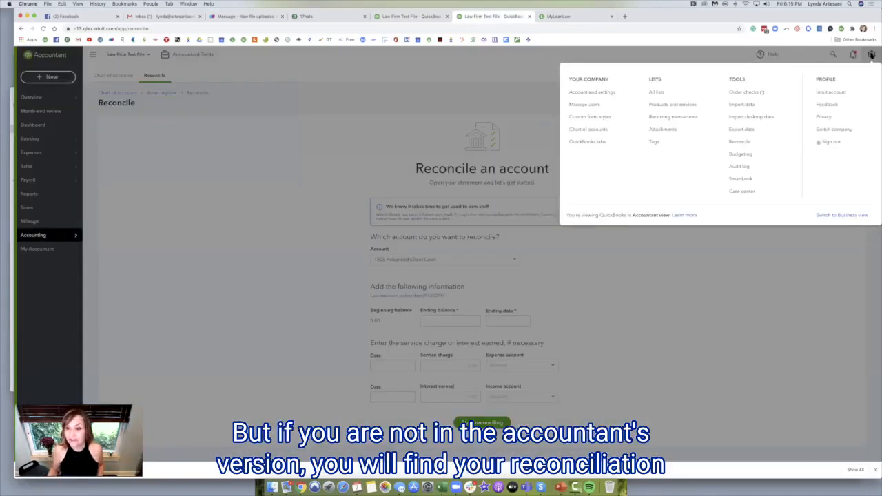
{"action": "left_click", "coordinate": [871, 54]}
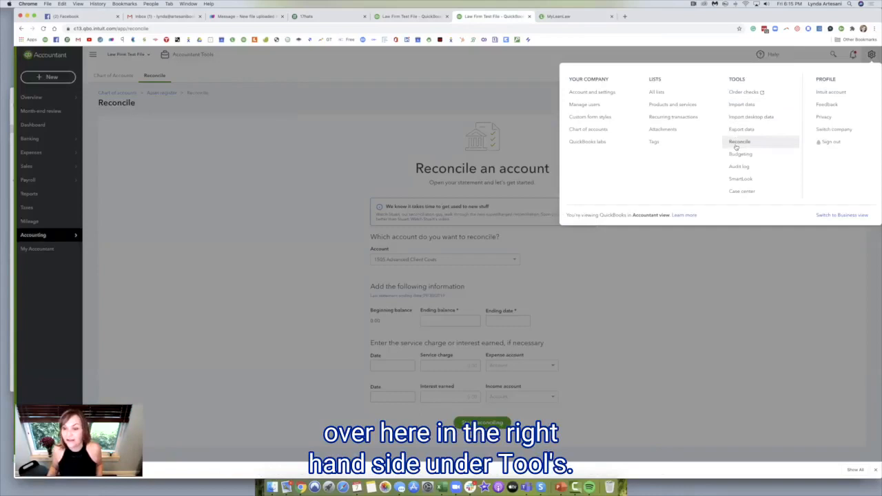
{"action": "left_click", "coordinate": [433, 80]}
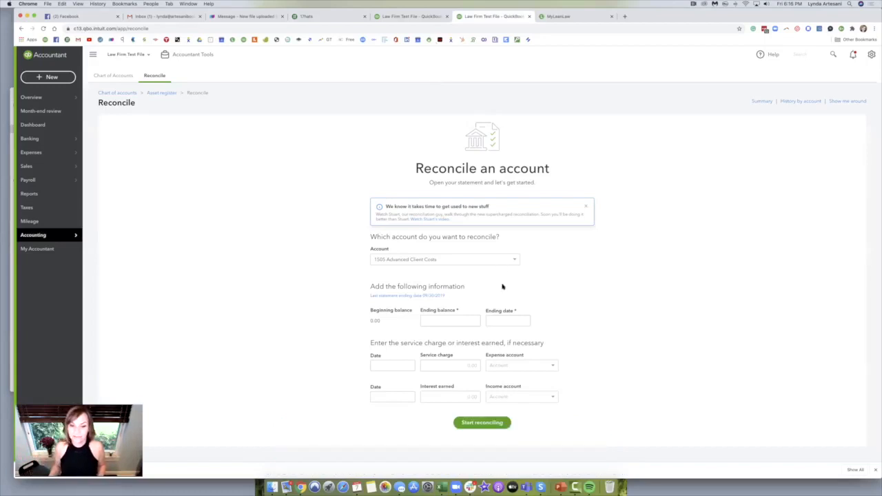
Choose 1505 Advanced Client Costs as the account to reconcile.
{"action": "left_click", "coordinate": [450, 260]}
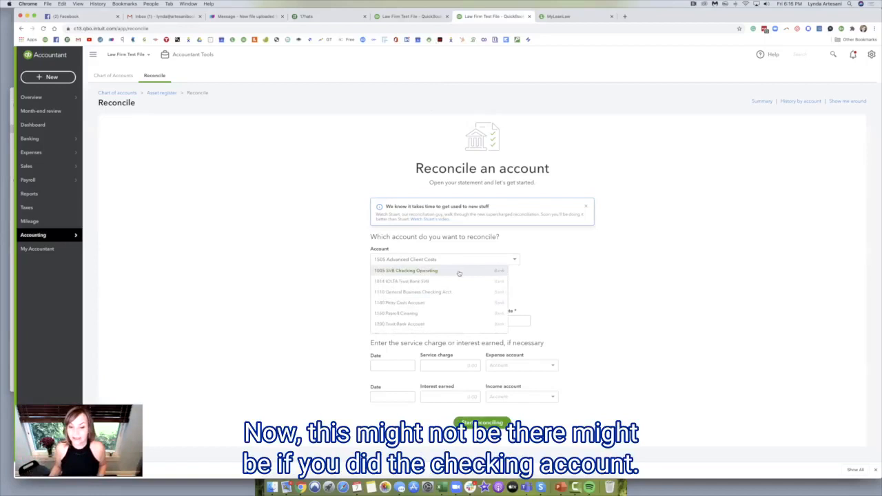
{"action": "scroll", "coordinate": [455, 282], "scroll_direction": "down", "scroll_amount": 5}
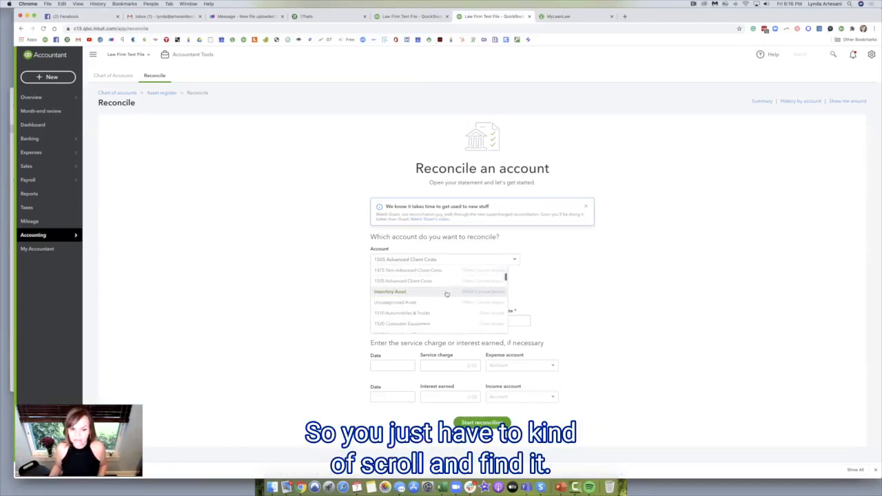
{"action": "scroll", "coordinate": [445, 293], "scroll_direction": "down", "scroll_amount": 2}
{"action": "scroll", "coordinate": [446, 294], "scroll_direction": "up", "scroll_amount": 2}
{"action": "left_click", "coordinate": [417, 298]}
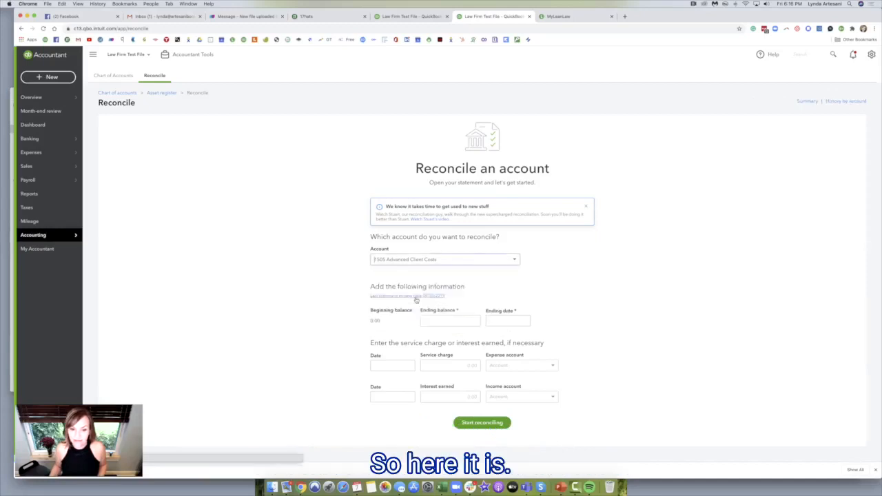
Set the ending balance to 0 and the ending date to 7/31/2020, and start reconciling.
{"action": "left_click", "coordinate": [463, 320]}
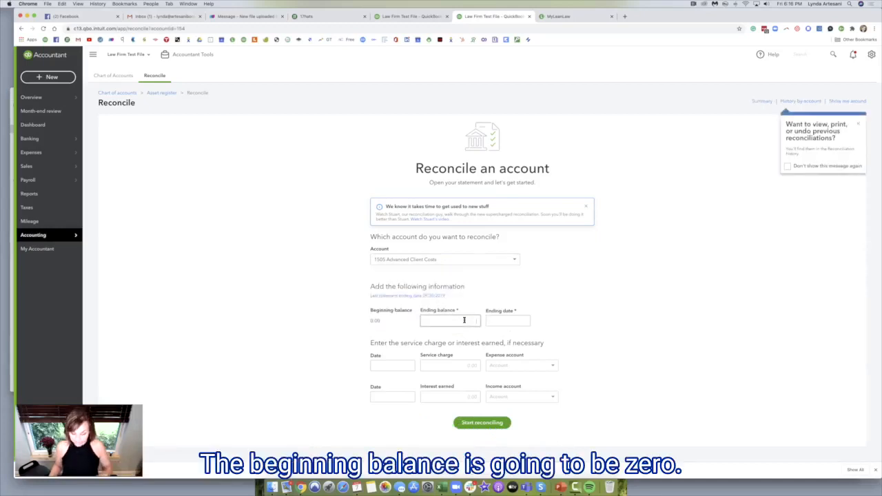
{"action": "type", "text": "0"}
{"action": "left_click", "coordinate": [498, 321]}
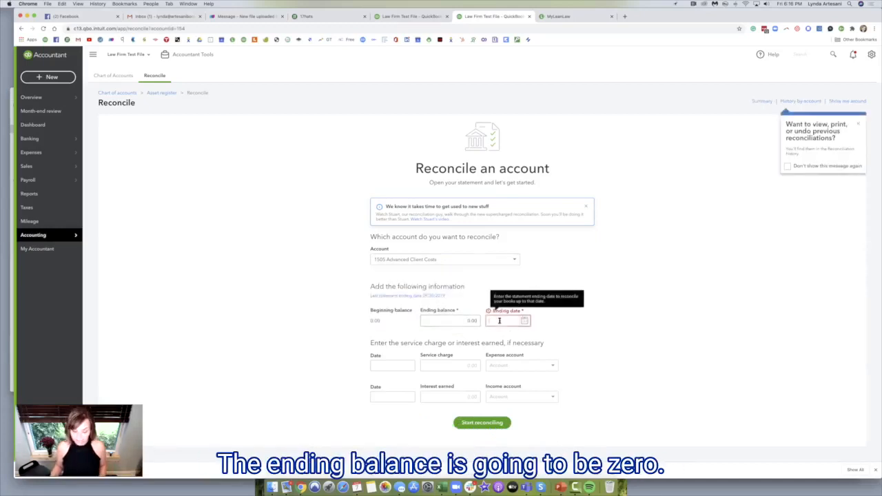
{"action": "type", "text": "7/31/2020"}
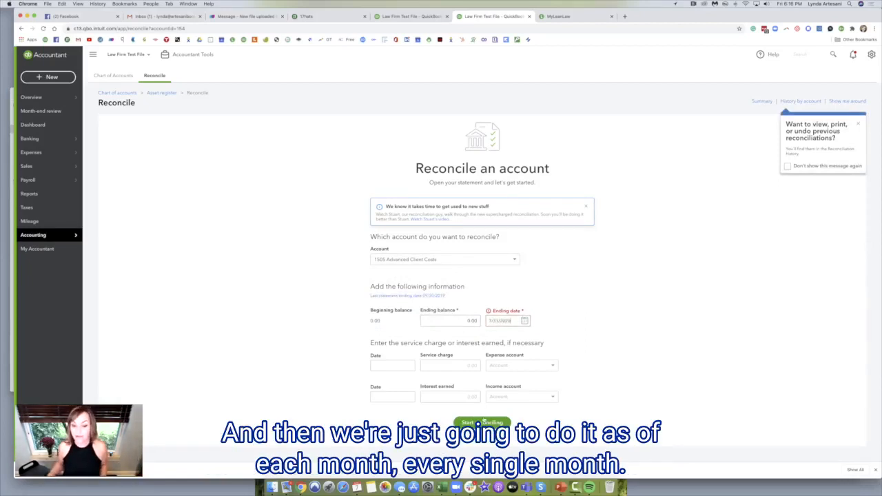
{"action": "left_click", "coordinate": [482, 422]}
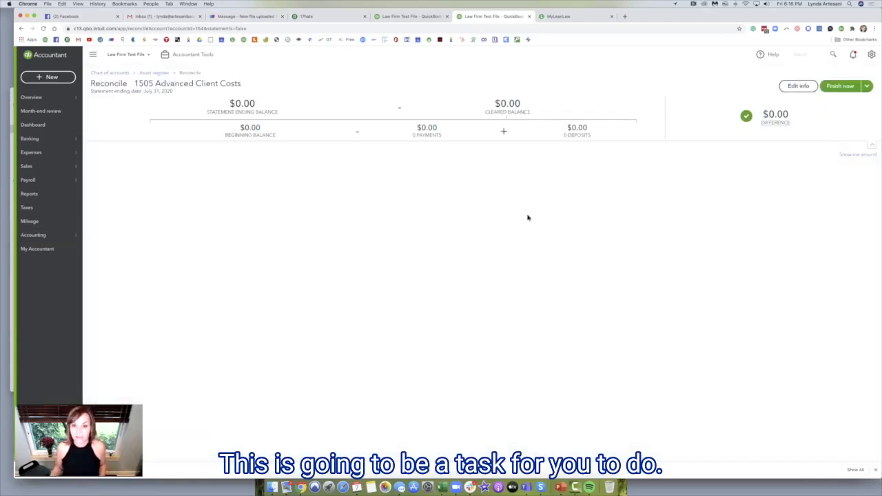
Locate the 67.00 Manhattan Court Reporting bill using the client report, sort the reconciliation by deposit, and mark the bill as cleared.
{"action": "left_click", "coordinate": [405, 16]}
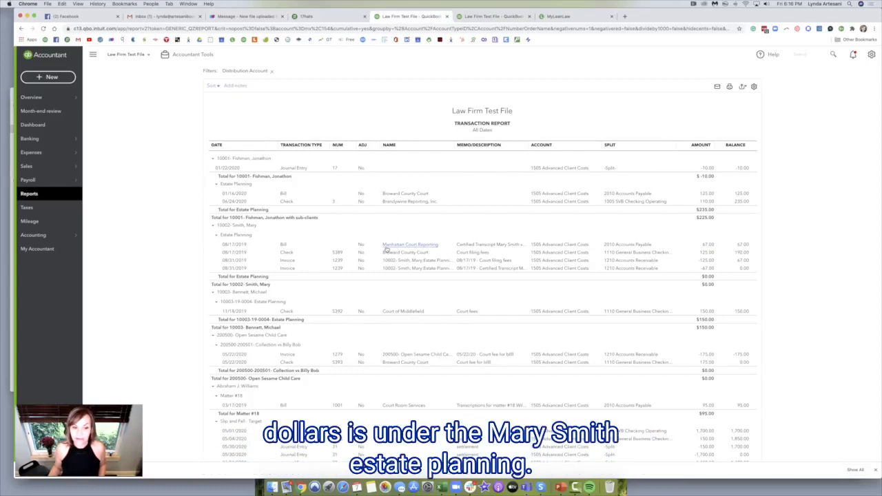
{"action": "left_click", "coordinate": [489, 16]}
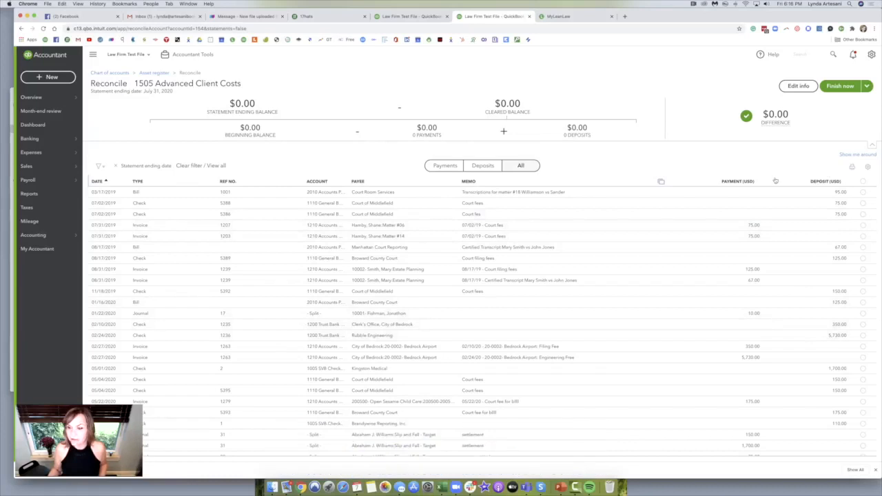
{"action": "left_click", "coordinate": [725, 182]}
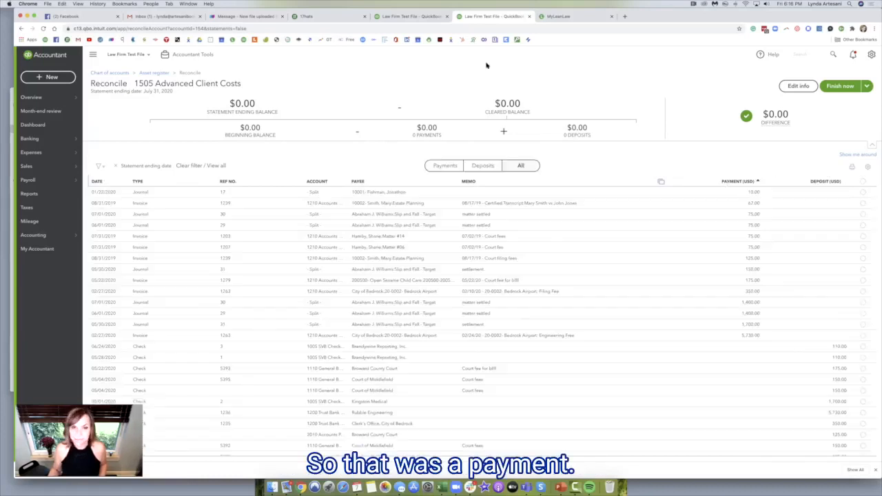
{"action": "left_click", "coordinate": [403, 17]}
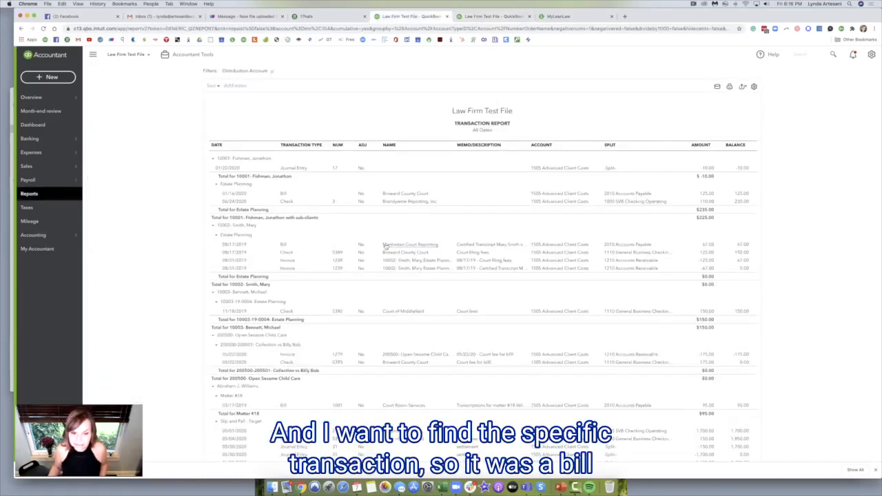
{"action": "left_click", "coordinate": [481, 16]}
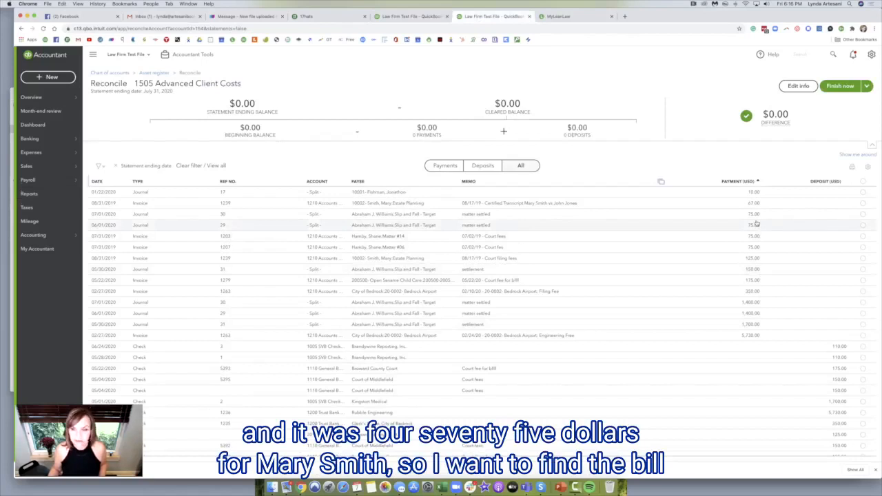
{"action": "left_click", "coordinate": [829, 185]}
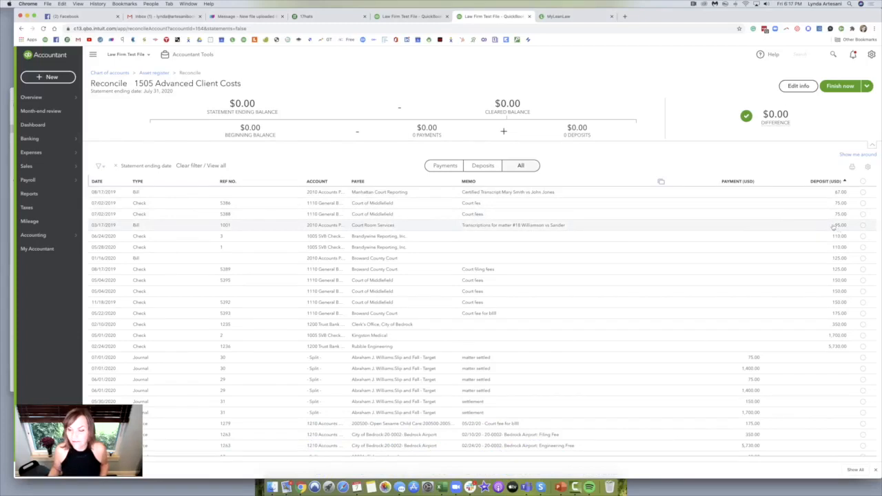
{"action": "left_click", "coordinate": [412, 15]}
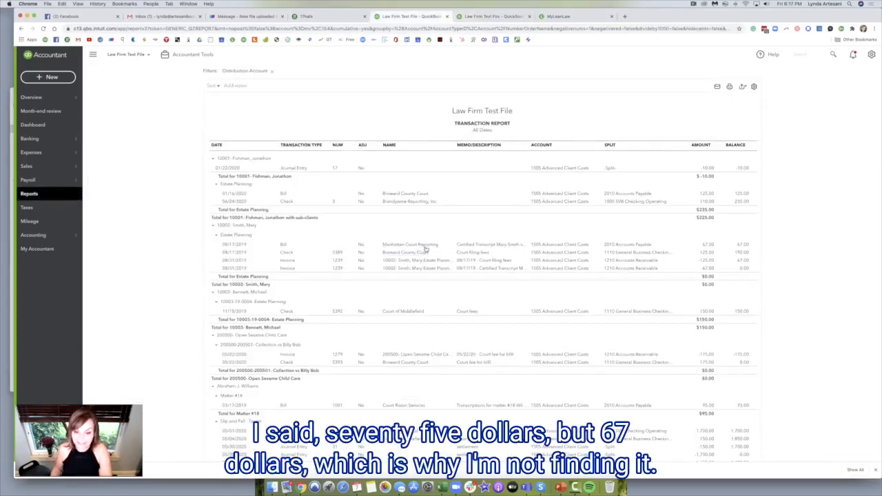
{"action": "left_click", "coordinate": [492, 15]}
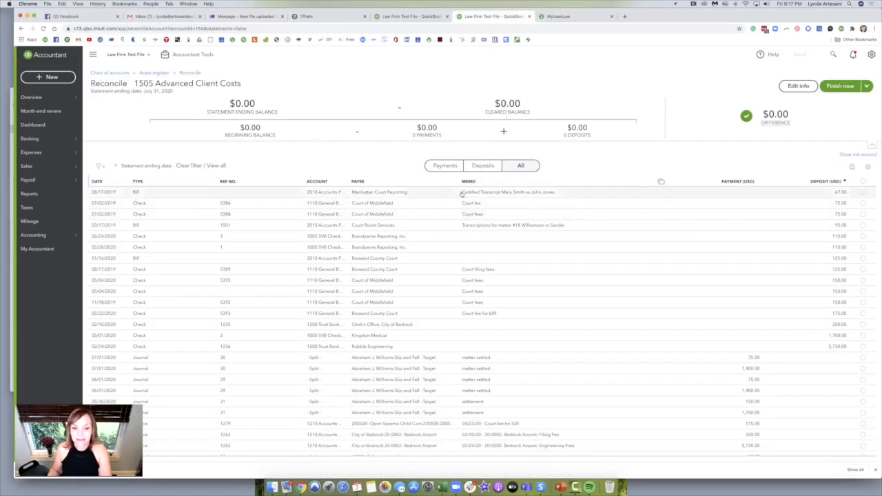
{"action": "left_click", "coordinate": [862, 193]}
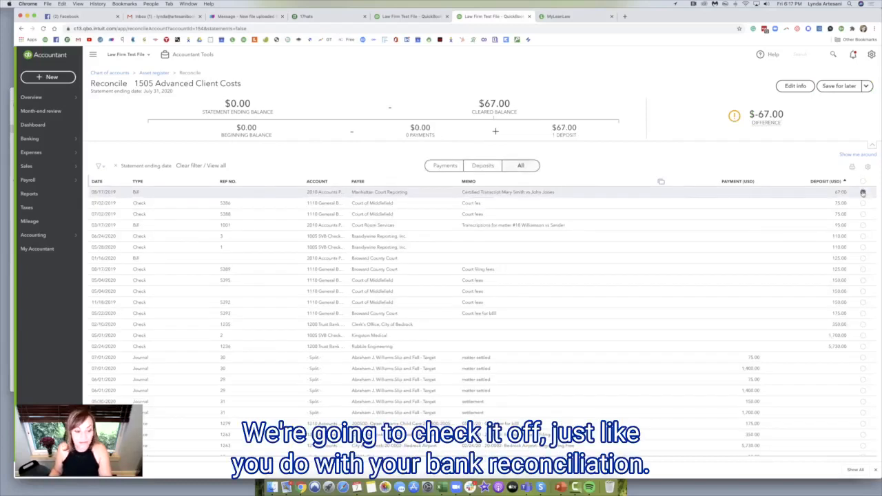
Sort by payment, mark the matching 67.00 certified transcript invoice as cleared, and finish the reconciliation.
{"action": "left_click", "coordinate": [735, 184]}
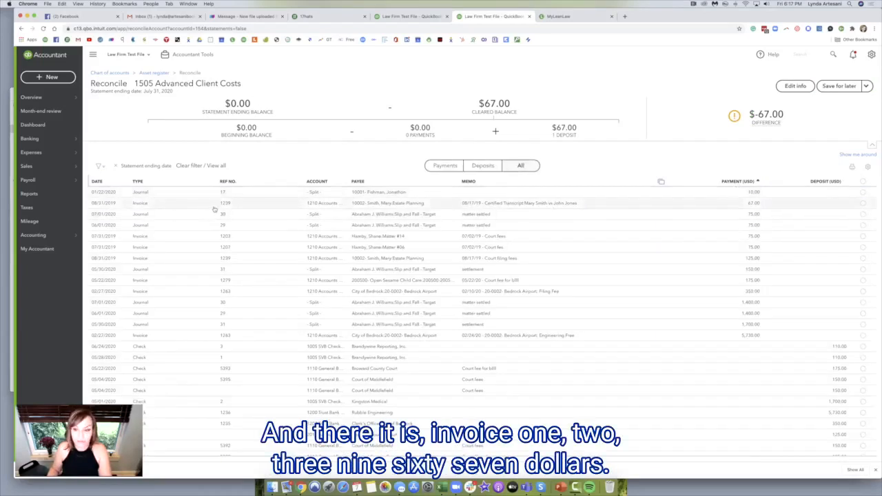
{"action": "left_click", "coordinate": [861, 205]}
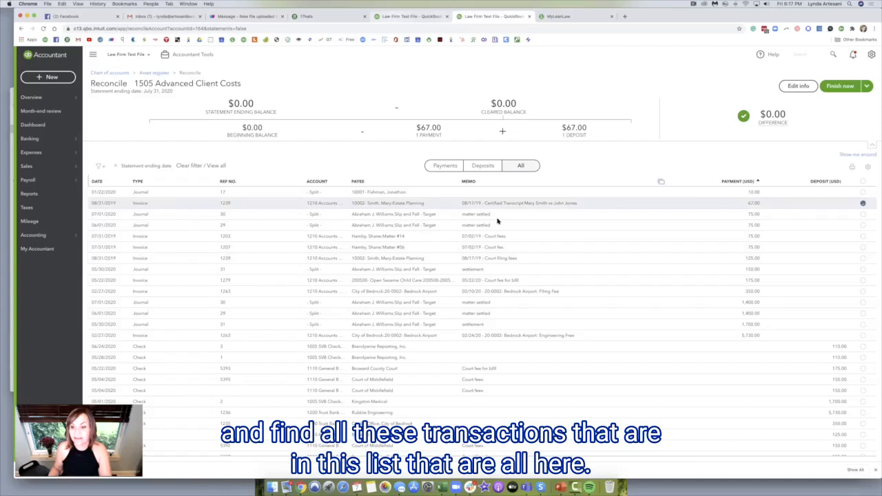
{"action": "left_click", "coordinate": [411, 17]}
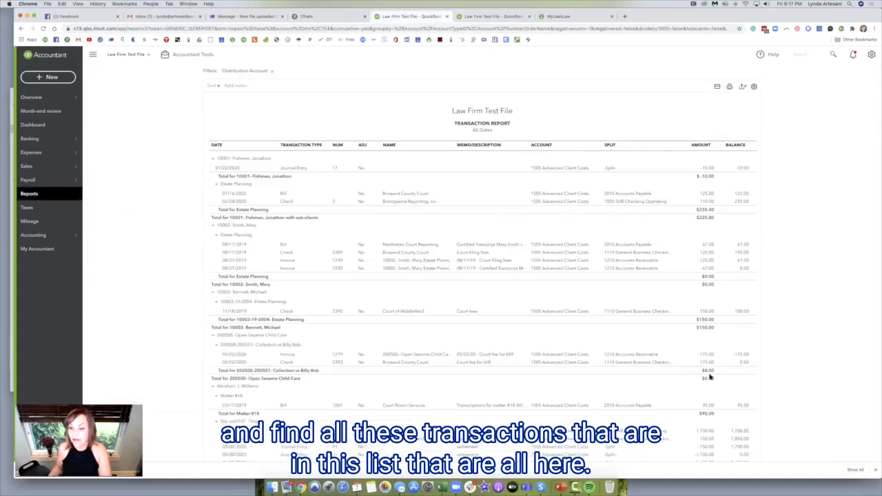
{"action": "left_click", "coordinate": [496, 16]}
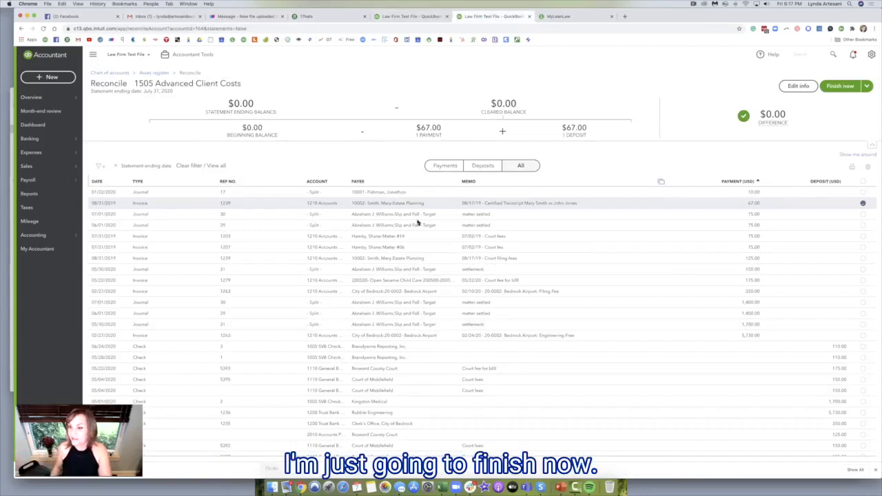
{"action": "left_click", "coordinate": [839, 86]}
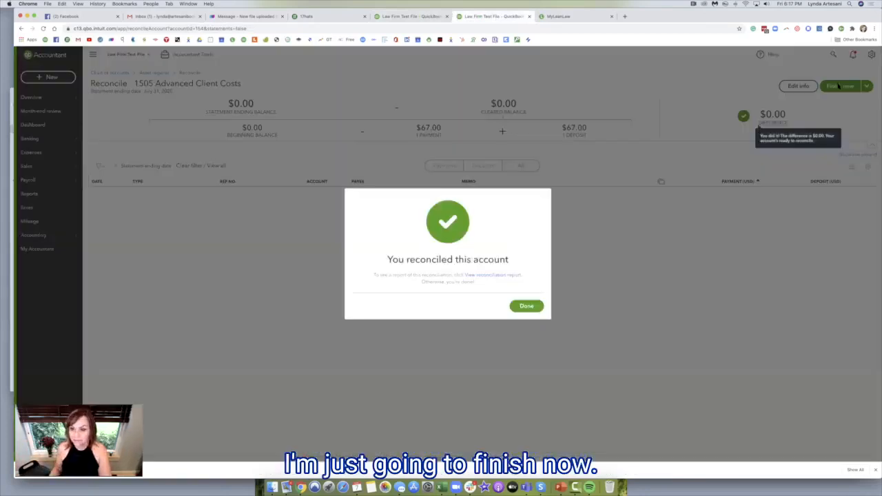
{"action": "left_click", "coordinate": [529, 306]}
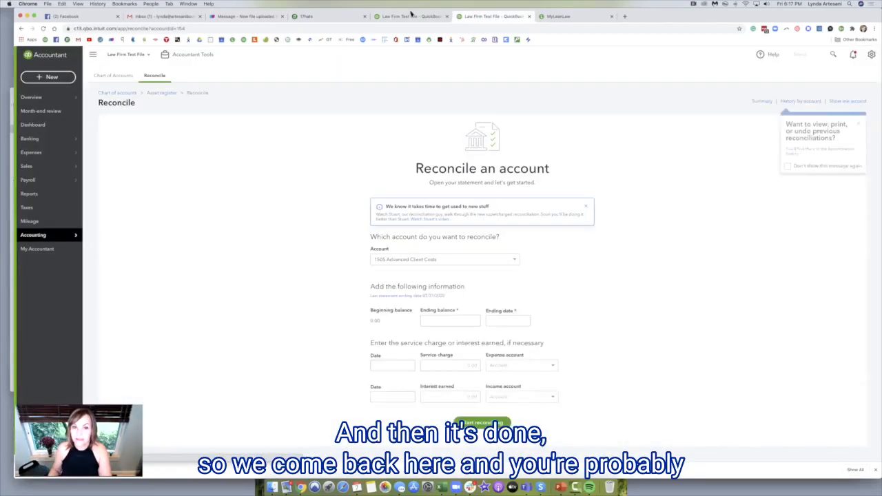
Add the Clr column to the client-grouped transaction report, rerun it, and check the reconciled 67.00 entries.
{"action": "left_click", "coordinate": [407, 16]}
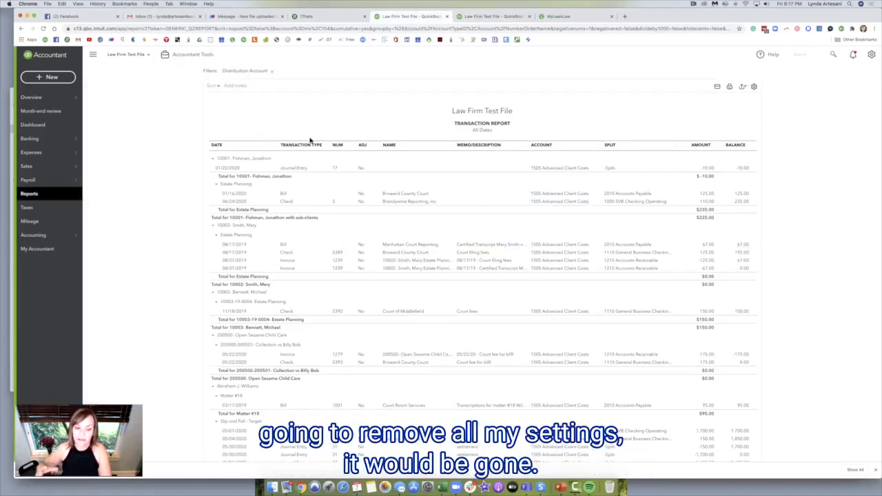
{"action": "scroll", "coordinate": [310, 140], "scroll_direction": "up", "scroll_amount": 2}
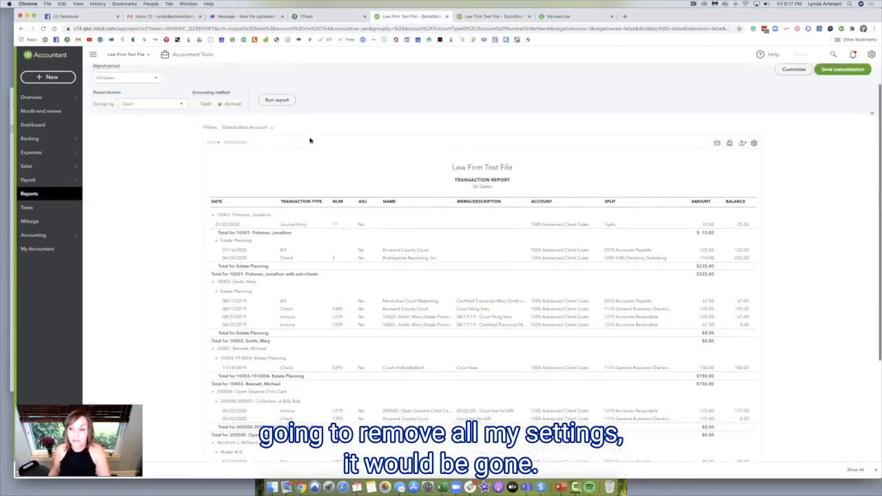
{"action": "left_click", "coordinate": [754, 131]}
{"action": "left_click", "coordinate": [613, 204]}
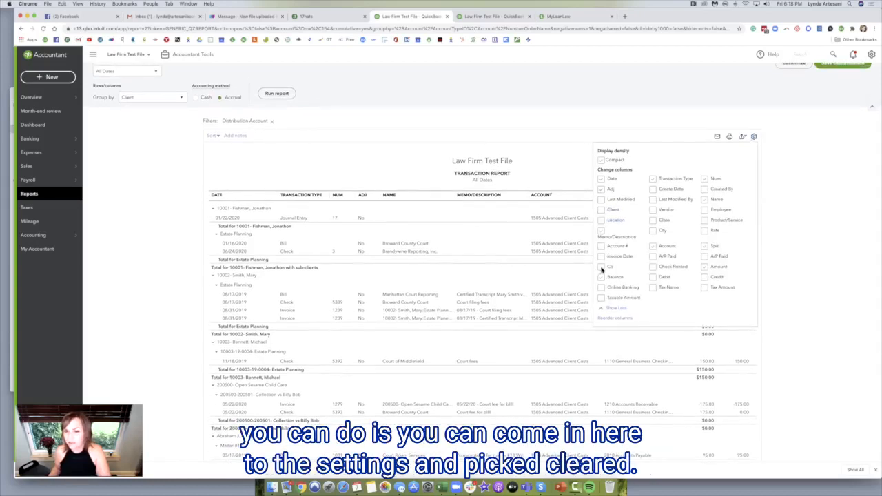
{"action": "left_click", "coordinate": [602, 267]}
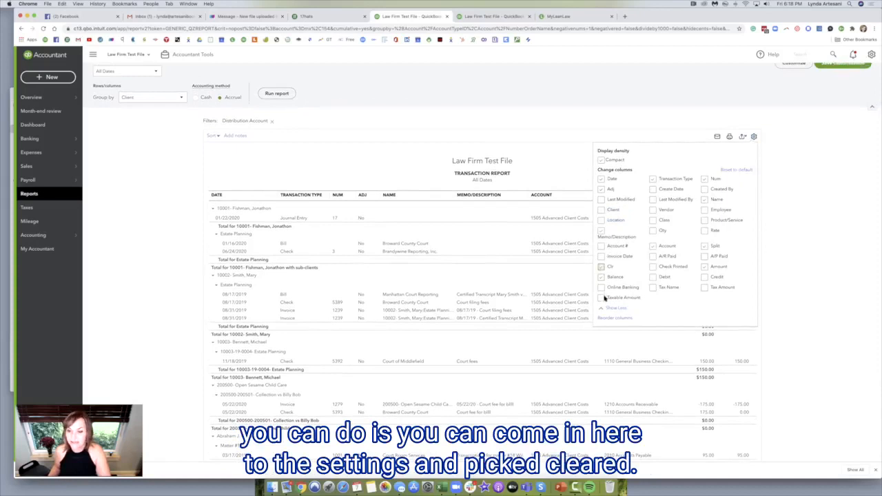
{"action": "left_click", "coordinate": [290, 96]}
{"action": "left_click", "coordinate": [290, 95]}
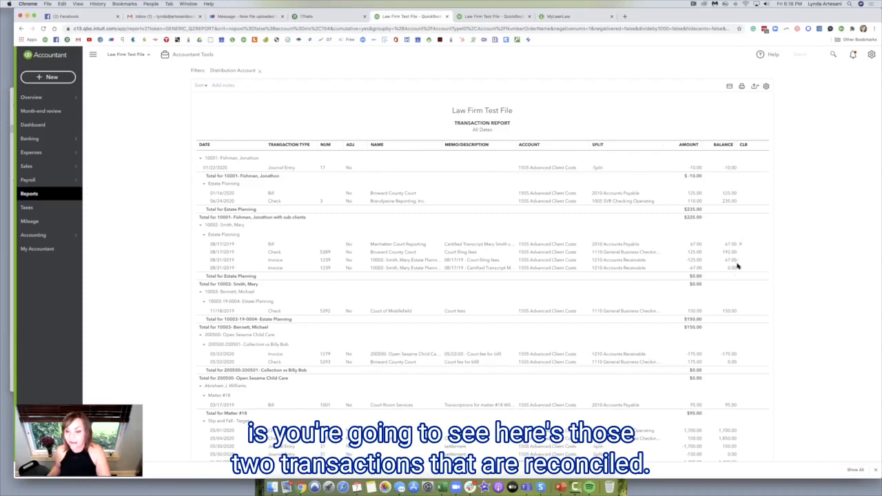
{"action": "scroll", "coordinate": [737, 266], "scroll_direction": "down", "scroll_amount": 1}
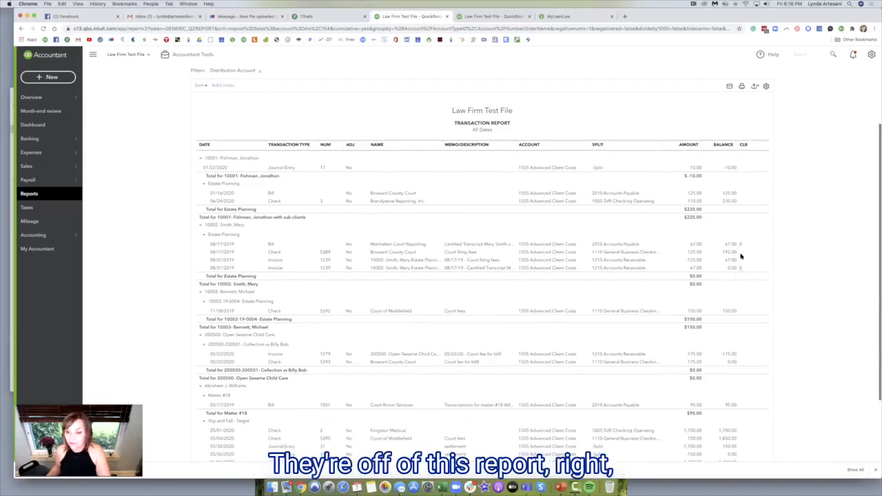
Filter the client-grouped transaction report to show only uncleared transactions, and rerun and review it.
{"action": "scroll", "coordinate": [738, 259], "scroll_direction": "up", "scroll_amount": 1}
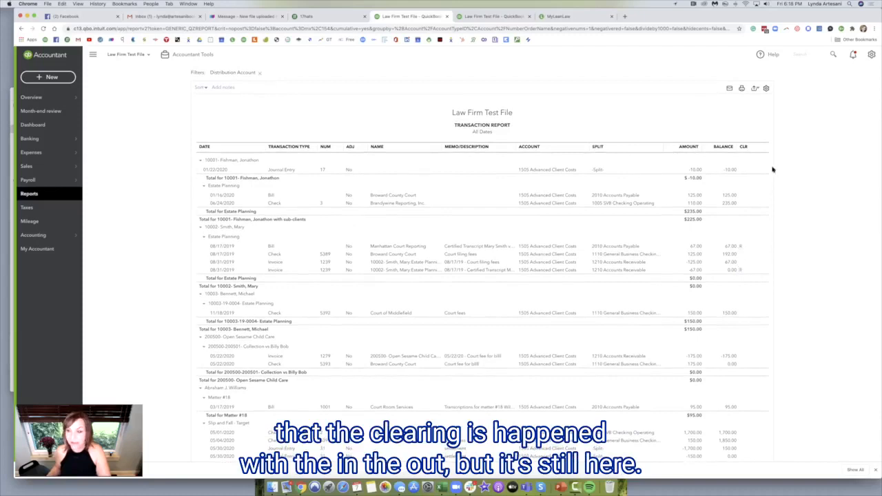
{"action": "scroll", "coordinate": [792, 100], "scroll_direction": "up", "scroll_amount": 1}
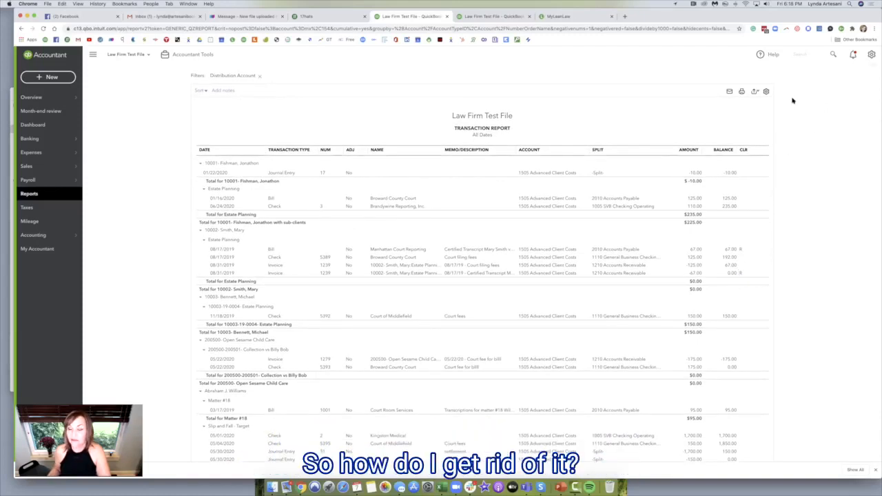
{"action": "scroll", "coordinate": [799, 102], "scroll_direction": "up", "scroll_amount": 3}
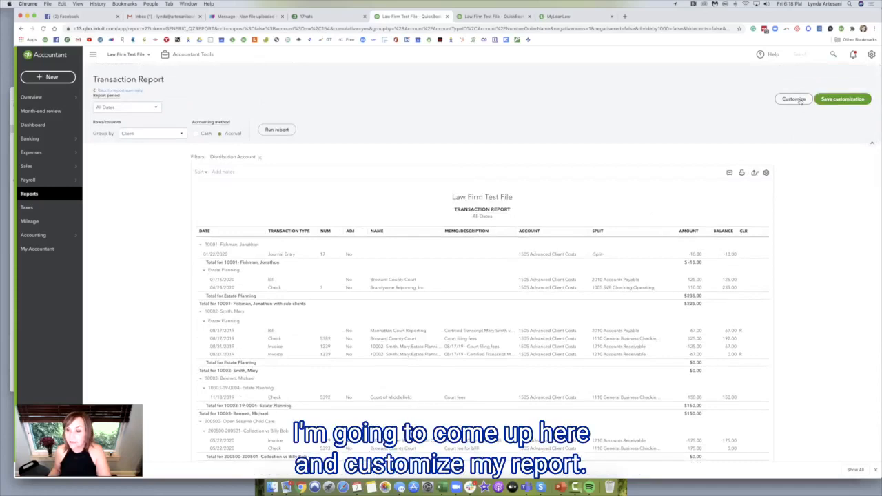
{"action": "left_click", "coordinate": [799, 100]}
{"action": "left_click", "coordinate": [697, 223]}
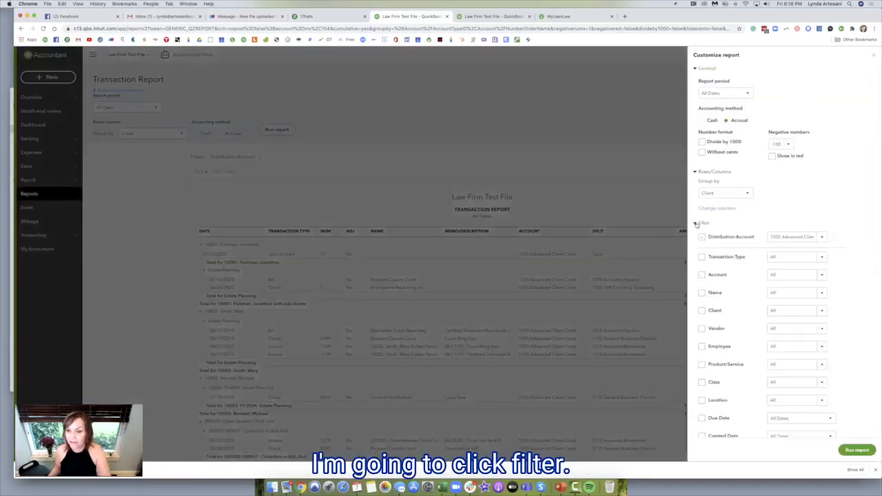
{"action": "scroll", "coordinate": [730, 408], "scroll_direction": "down", "scroll_amount": 3}
{"action": "left_click", "coordinate": [702, 386]}
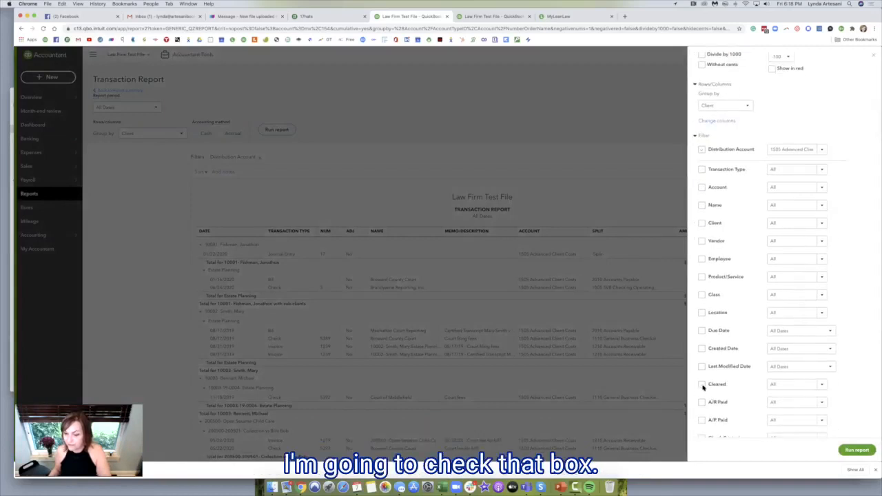
{"action": "left_click", "coordinate": [823, 167]}
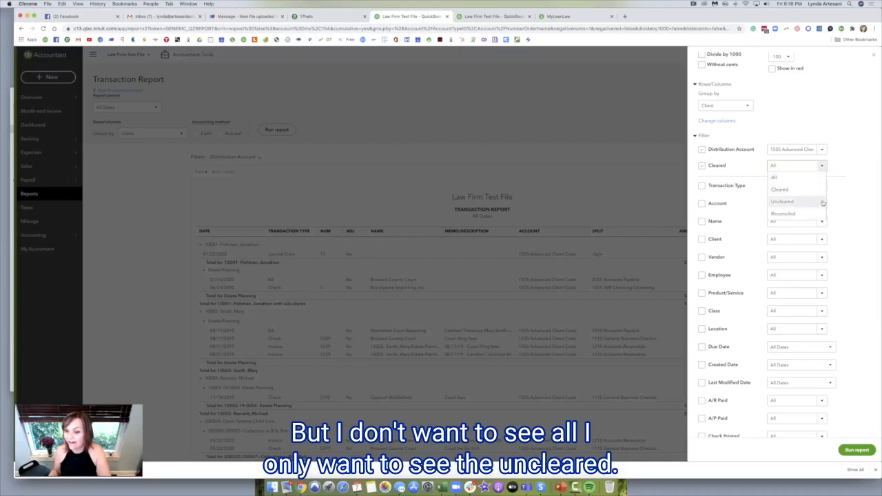
{"action": "left_click", "coordinate": [822, 202]}
{"action": "left_click", "coordinate": [857, 450]}
{"action": "scroll", "coordinate": [734, 295], "scroll_direction": "down", "scroll_amount": 5}
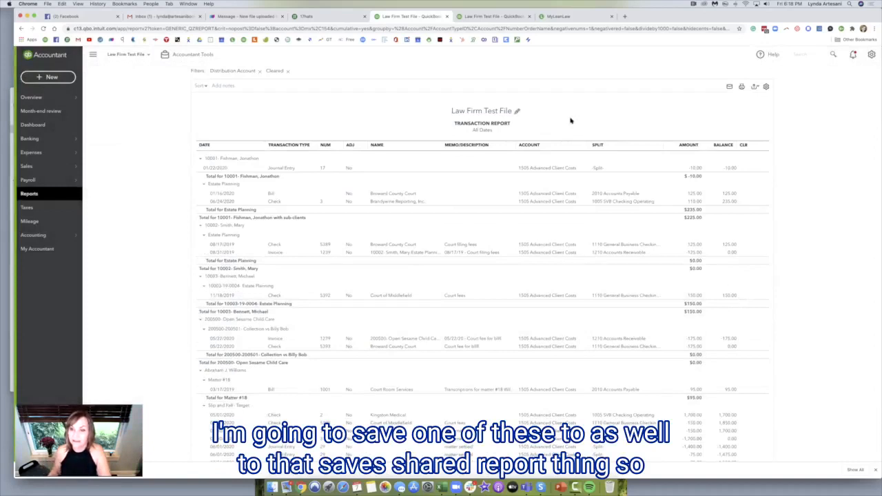
{"action": "scroll", "coordinate": [571, 119], "scroll_direction": "up", "scroll_amount": 2}
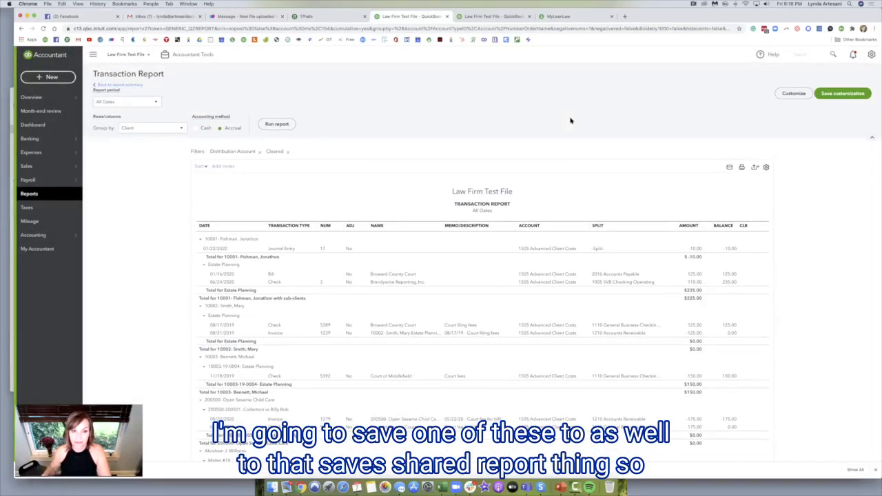
{"action": "scroll", "coordinate": [570, 121], "scroll_direction": "down", "scroll_amount": 1}
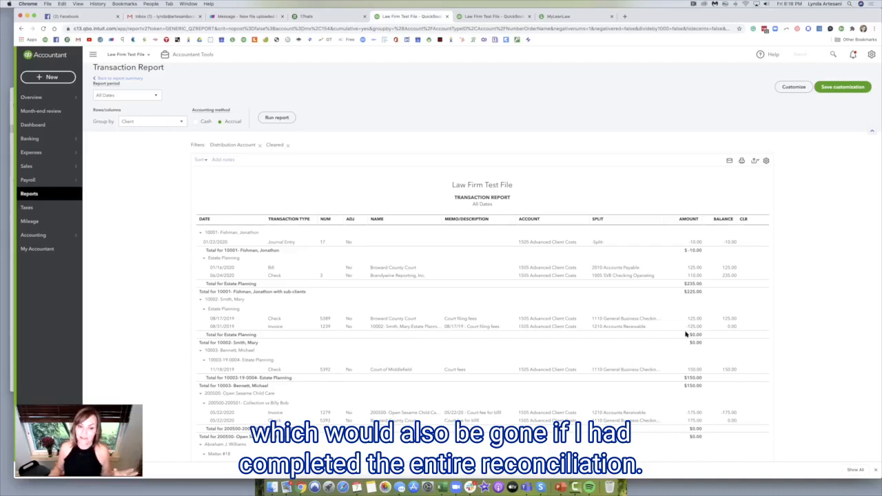
Select the transaction report's title for editing, and open the saved Client Advanced Costs Report from the custom reports.
{"action": "left_click", "coordinate": [517, 184]}
{"action": "left_click_drag", "start_coordinate": [522, 205], "coordinate": [471, 205]}
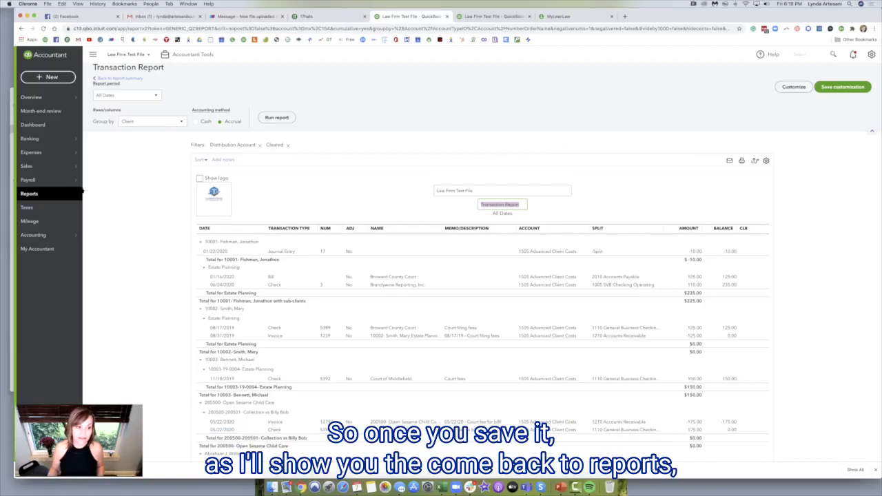
{"action": "left_click", "coordinate": [29, 194]}
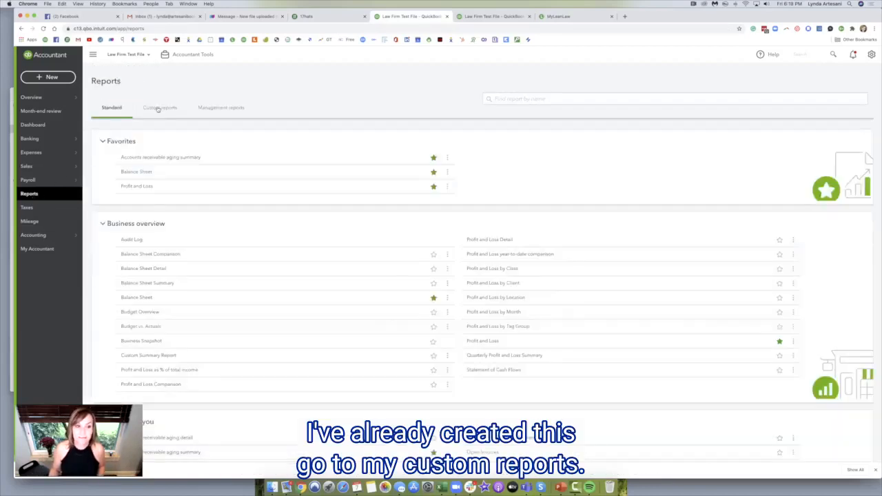
{"action": "left_click", "coordinate": [159, 109]}
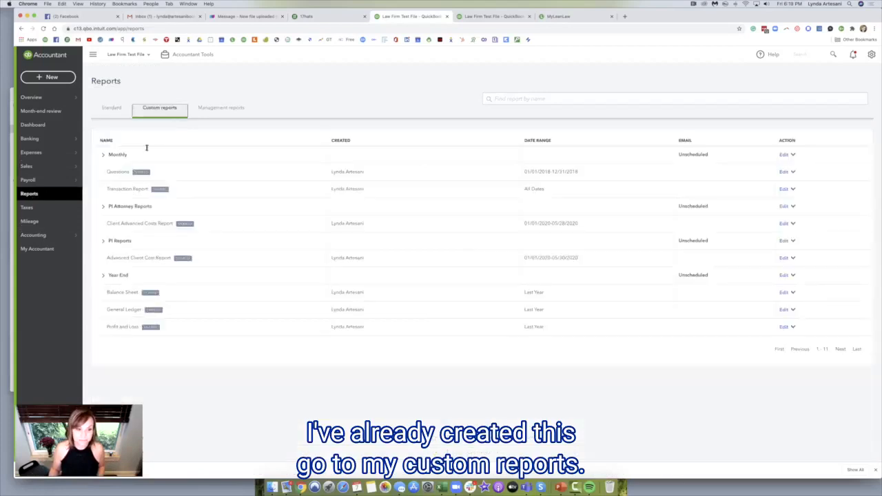
{"action": "left_click", "coordinate": [133, 224]}
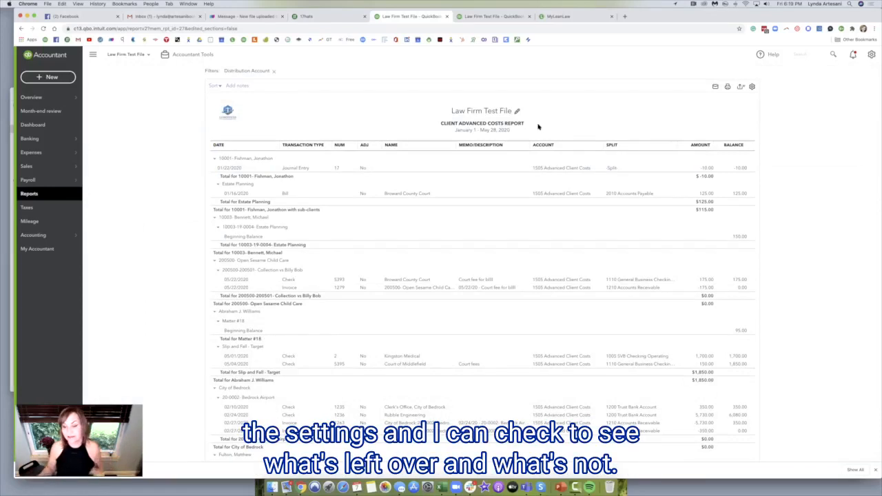
Change the category of the 125.00 Broward County Court bill to 6030 Billable Expense (offset income from above) and return to the report.
{"action": "scroll", "coordinate": [148, 138], "scroll_direction": "up", "scroll_amount": 3}
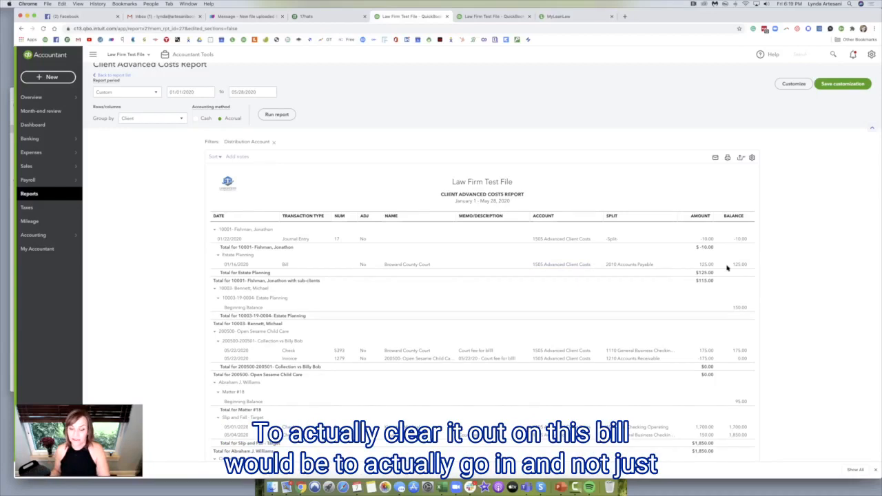
{"action": "left_click", "coordinate": [578, 265]}
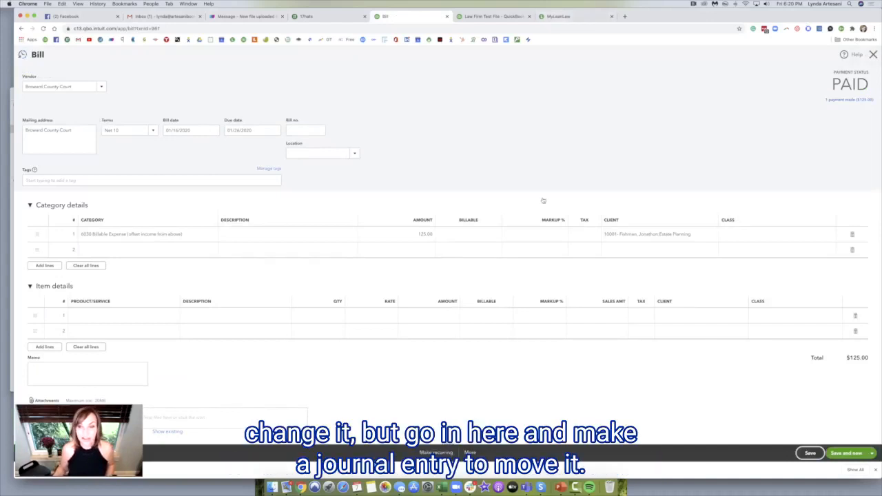
{"action": "left_click", "coordinate": [874, 53]}
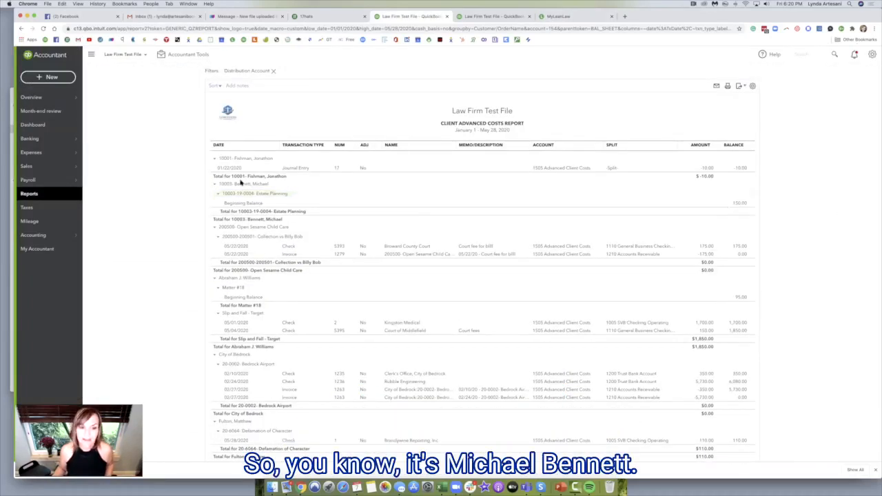
Create a new journal entry and set the first line's account to 1505 Advanced Client Costs.
{"action": "left_click", "coordinate": [52, 77]}
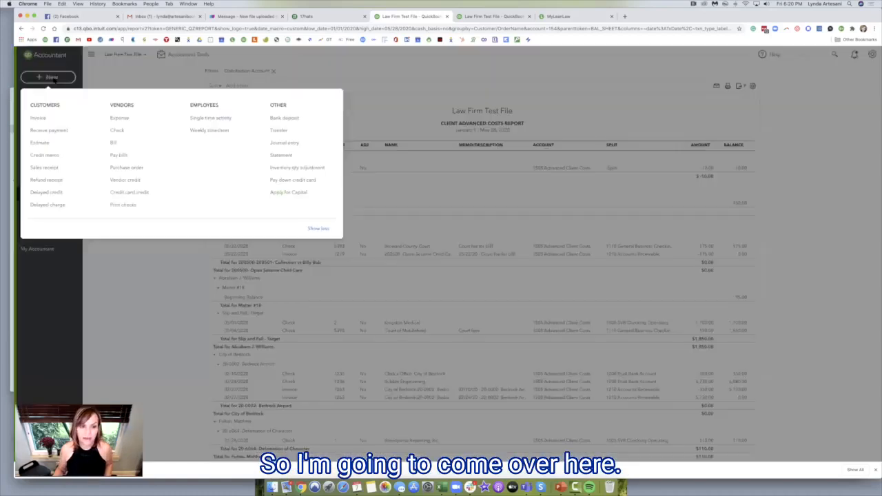
{"action": "left_click", "coordinate": [286, 143]}
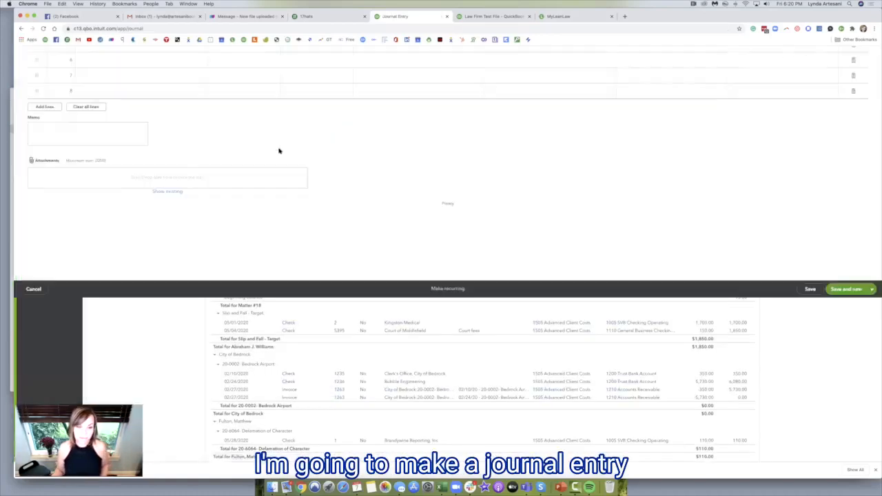
{"action": "left_click", "coordinate": [116, 146]}
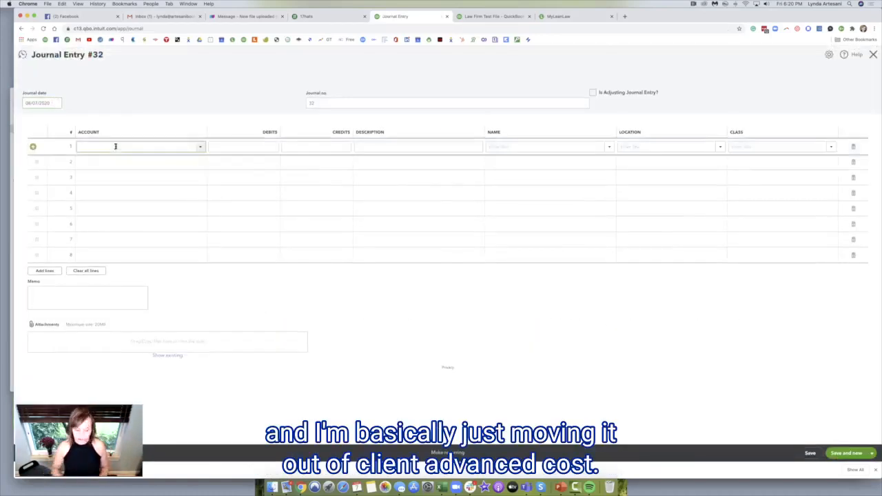
{"action": "type", "text": "client"}
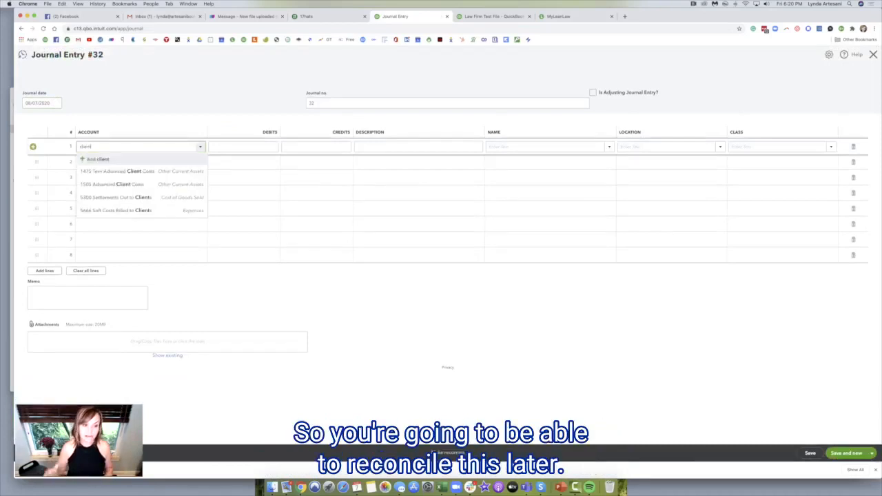
{"action": "left_click", "coordinate": [116, 171]}
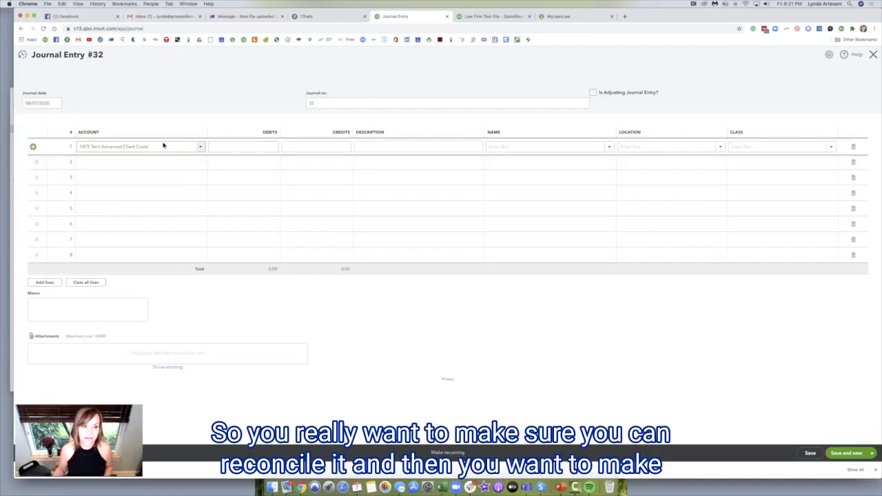
{"action": "left_click", "coordinate": [199, 146]}
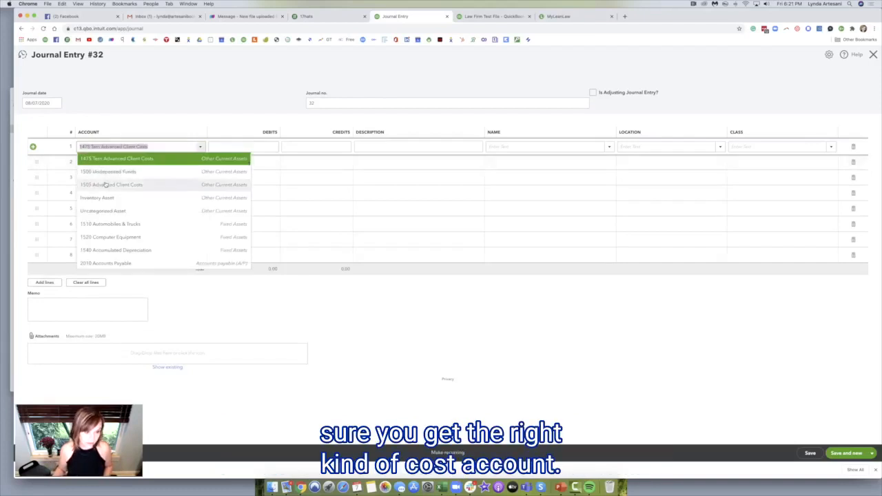
{"action": "left_click", "coordinate": [107, 184]}
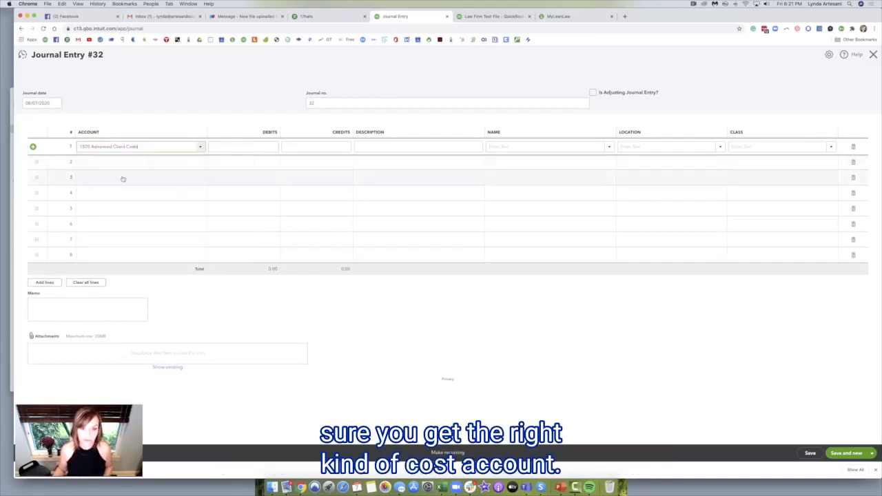
Enter a 150 credit on the Advanced Client Costs line with the description "to clear expense on closed matter".
{"action": "left_click", "coordinate": [498, 17]}
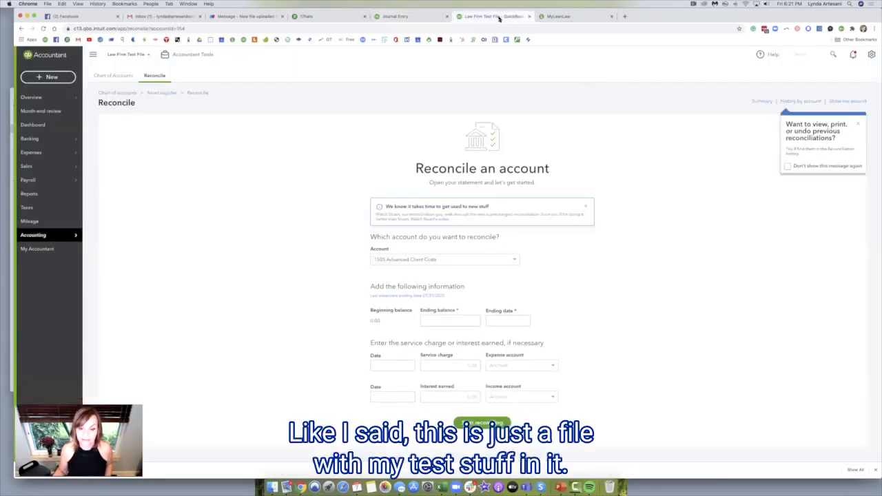
{"action": "left_click", "coordinate": [403, 17]}
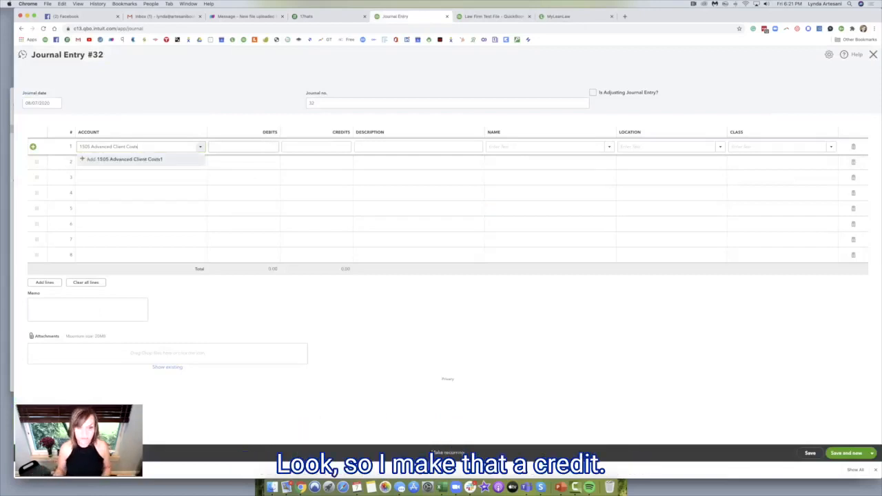
{"action": "left_click", "coordinate": [320, 147]}
{"action": "type", "text": "150"}
{"action": "key", "text": "Tab"}
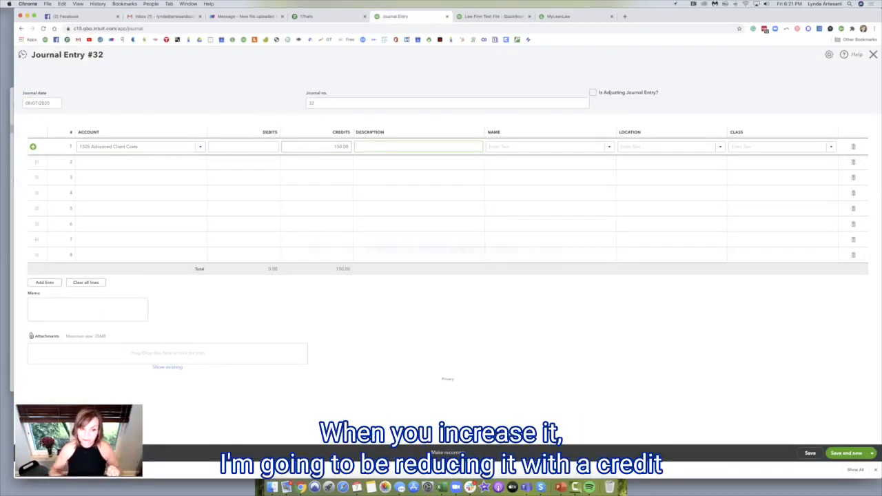
{"action": "type", "text": "to clear expense, n"}
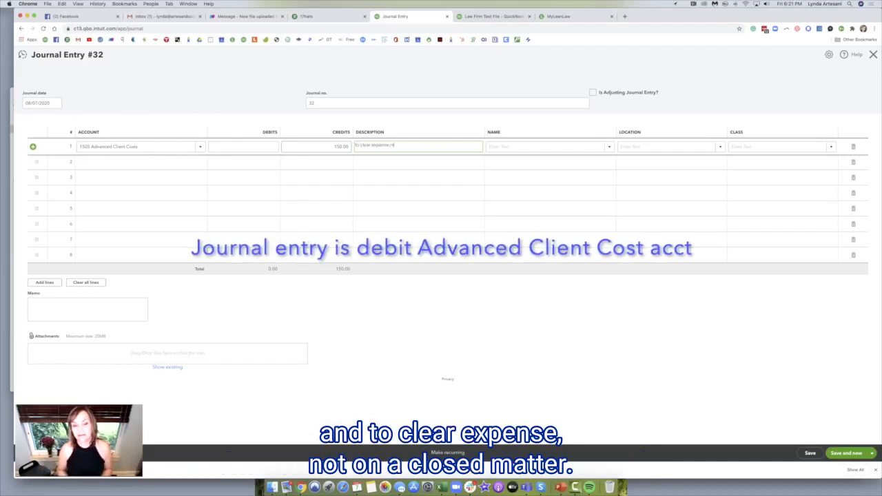
{"action": "type", "text": " closed matter"}
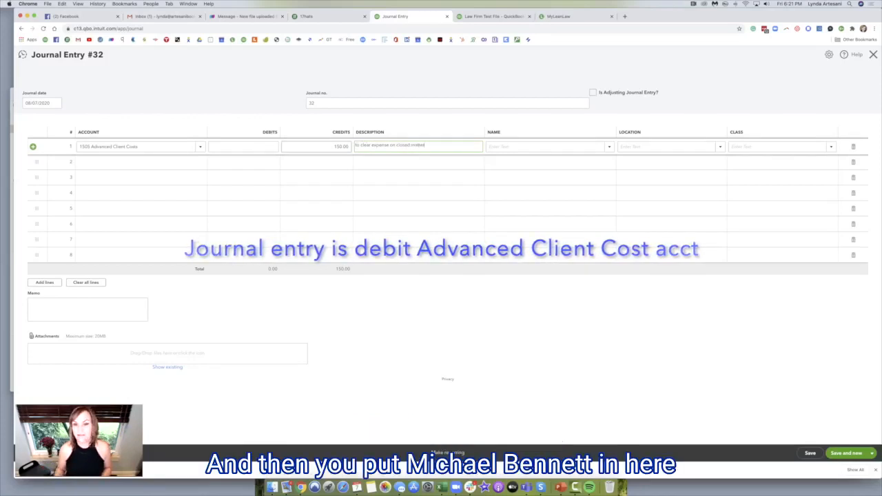
Assign the credit line to the Estate Planning matter of the client with the 150.00 beginning balance in the report.
{"action": "left_click", "coordinate": [493, 146]}
{"action": "type", "text": "mi"}
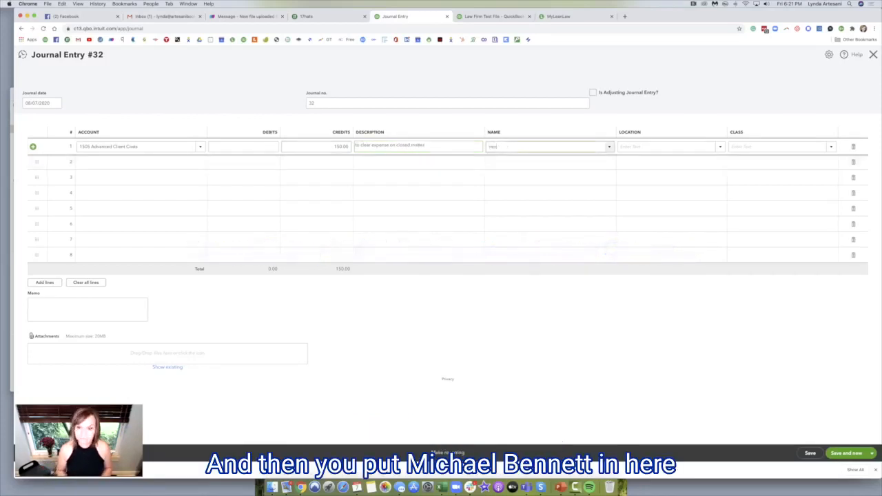
{"action": "type", "text": "chael"}
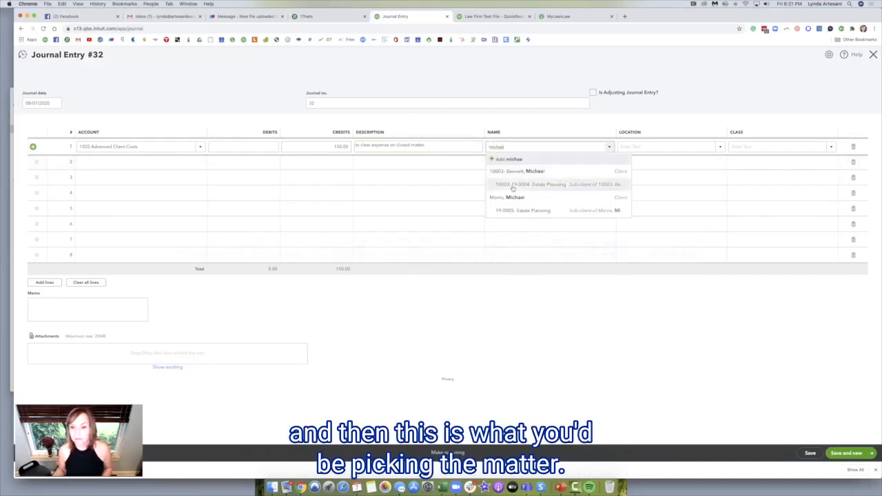
{"action": "left_click", "coordinate": [512, 186]}
Add the offsetting 150.00 debit line to 6030 Billable Expense (offset income from above) and assign it to the same client's Estate Planning matter.
{"action": "left_click", "coordinate": [147, 162]}
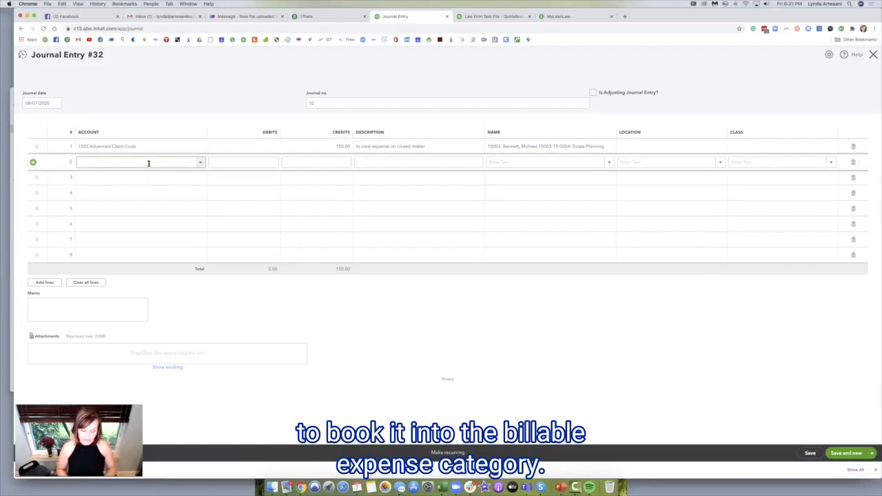
{"action": "type", "text": "bill"}
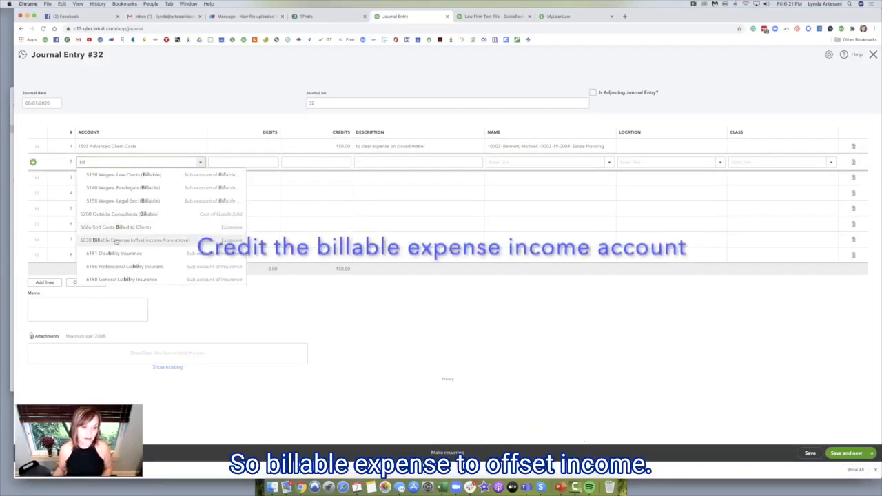
{"action": "left_click", "coordinate": [134, 240]}
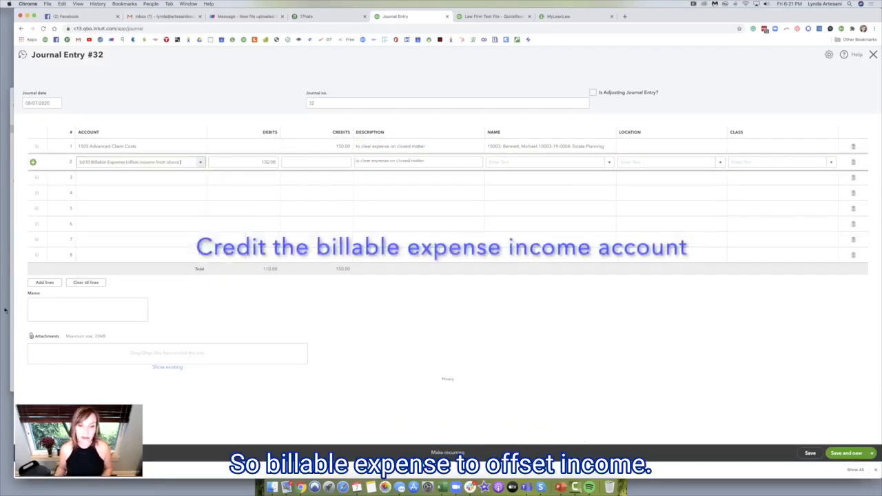
{"action": "left_click", "coordinate": [538, 159]}
{"action": "type", "text": "mich"}
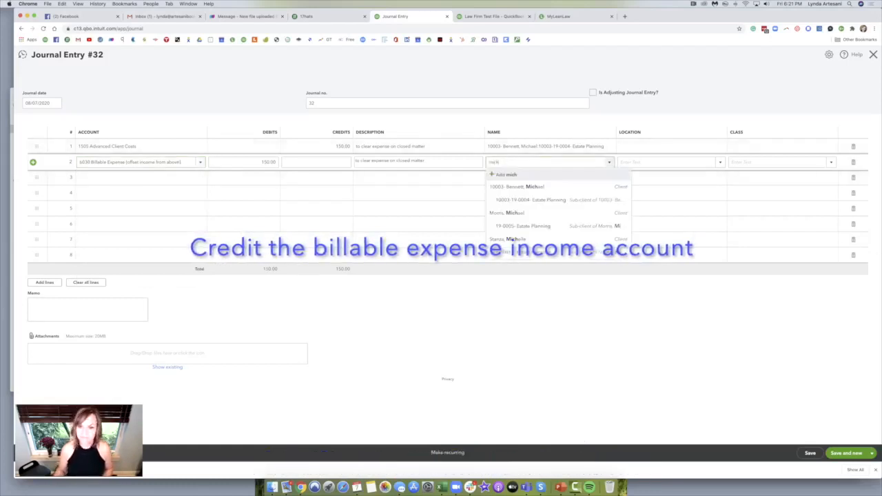
{"action": "left_click", "coordinate": [552, 203]}
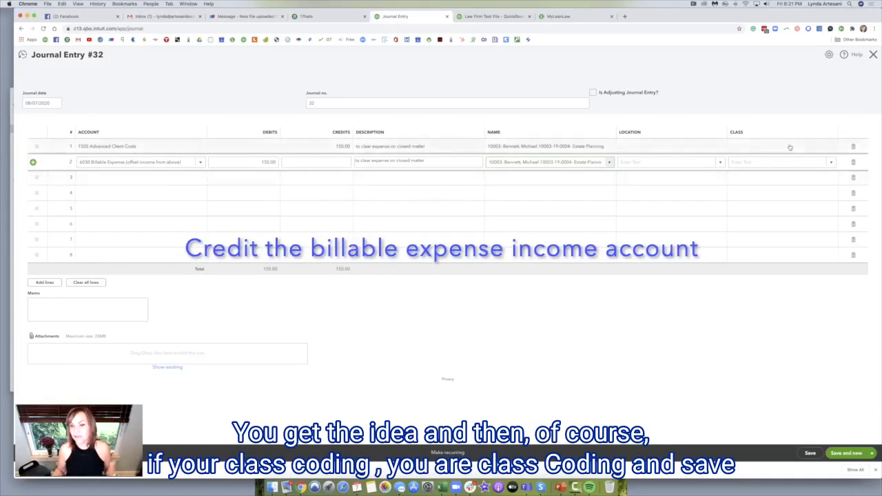
Save the journal entry and close it to return to the Client Advanced Costs Report.
{"action": "left_click", "coordinate": [809, 453]}
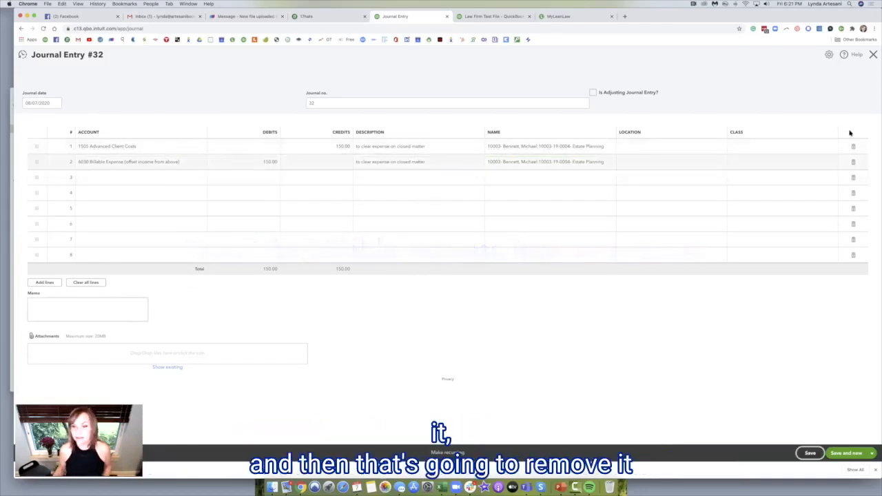
{"action": "left_click", "coordinate": [873, 55]}
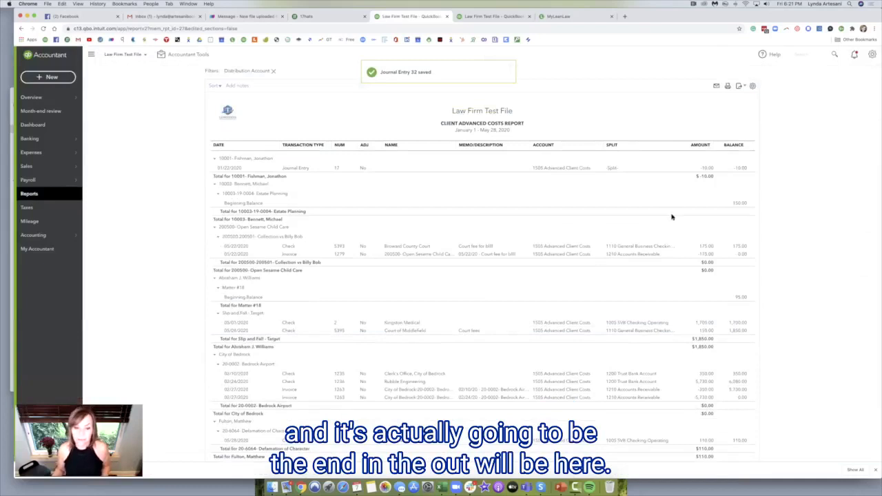
Rerun the Client Advanced Costs Report for All Dates and check the Estate Planning matter's entries that clear the 150.00 cost.
{"action": "scroll", "coordinate": [458, 271], "scroll_direction": "up", "scroll_amount": 3}
{"action": "scroll", "coordinate": [447, 237], "scroll_direction": "down", "scroll_amount": 2}
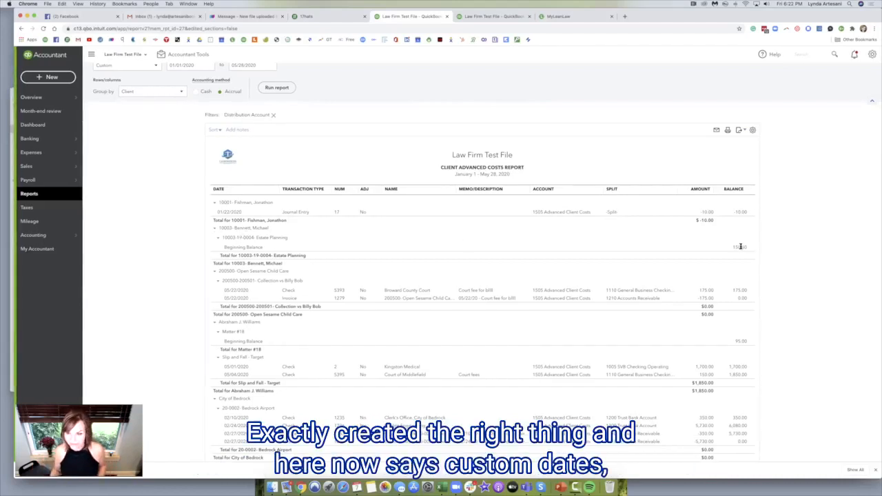
{"action": "scroll", "coordinate": [255, 124], "scroll_direction": "up", "scroll_amount": 3}
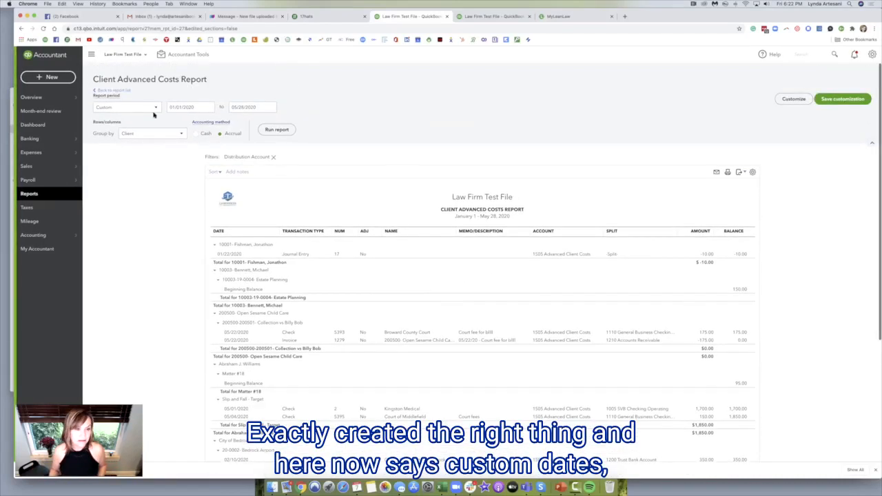
{"action": "left_click", "coordinate": [153, 109]}
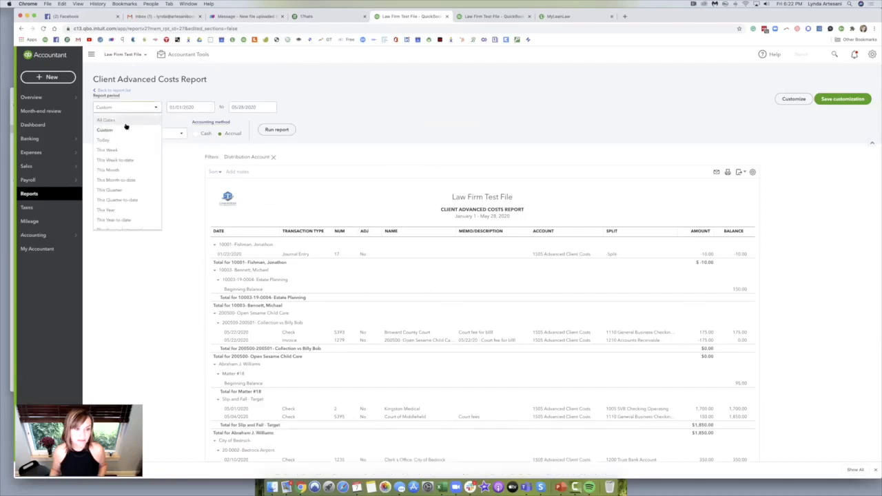
{"action": "left_click", "coordinate": [124, 126]}
{"action": "left_click", "coordinate": [276, 130]}
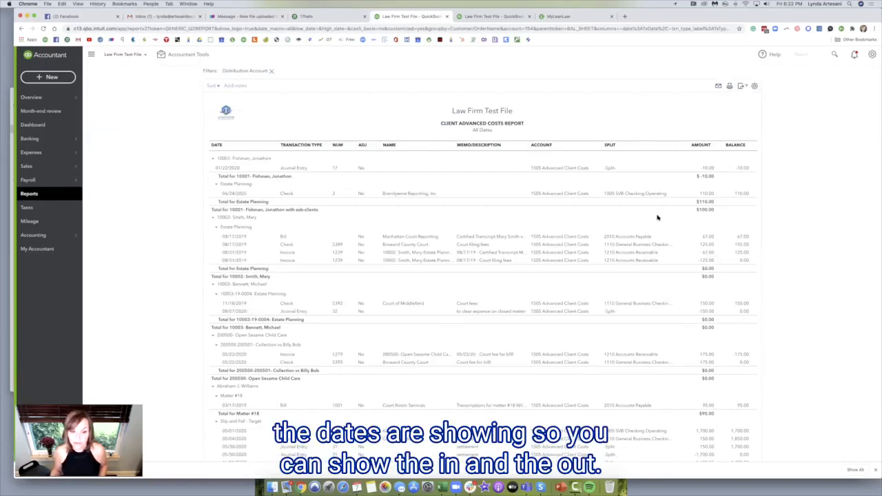
{"action": "scroll", "coordinate": [711, 243], "scroll_direction": "down", "scroll_amount": 2}
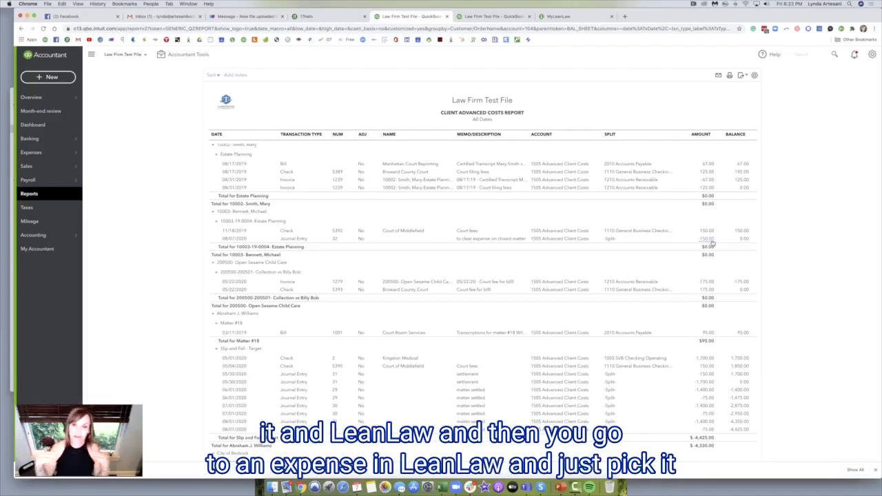
Switch to LeanLaw and open the unbilled "FLORIDA UCC, LLC - UCC FILING" expense for editing.
{"action": "left_click", "coordinate": [551, 16]}
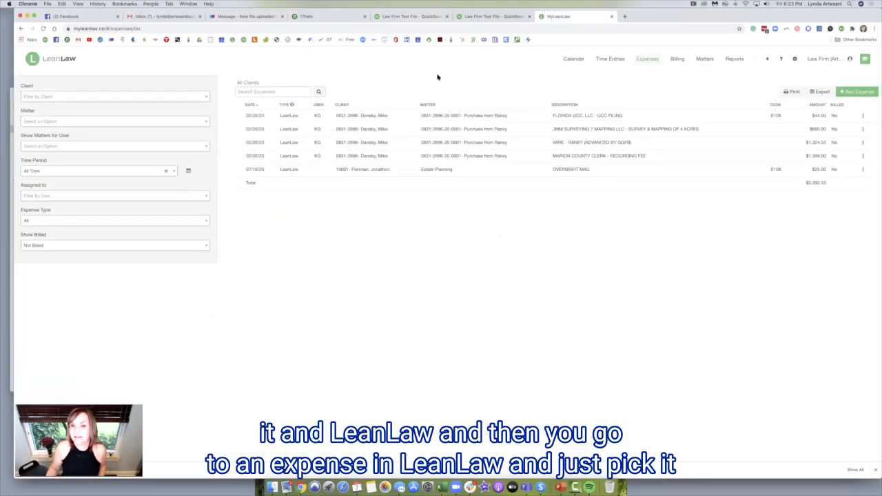
{"action": "left_click", "coordinate": [356, 116]}
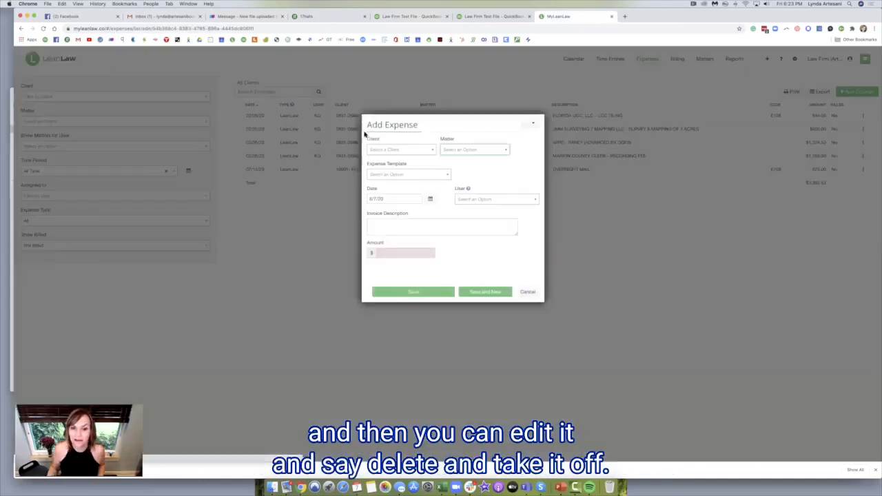